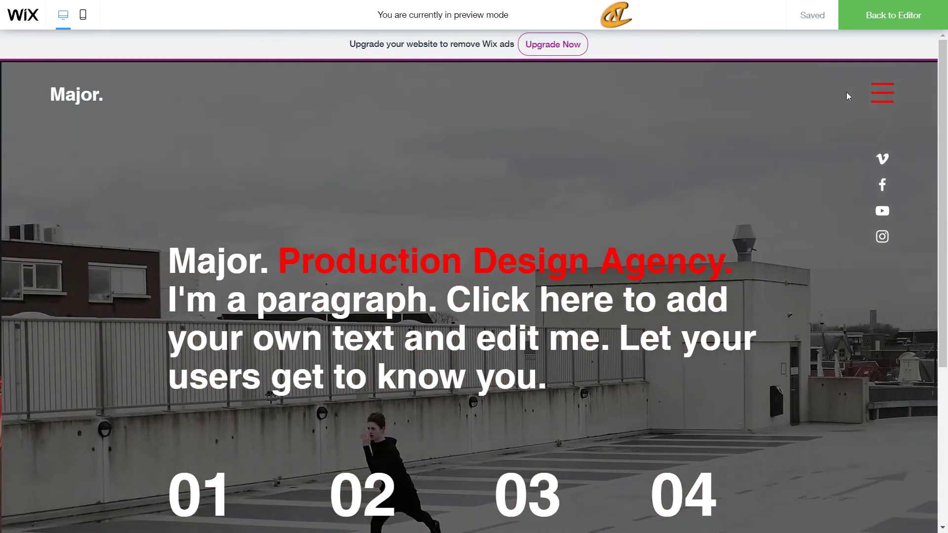
Step: In preview, open the hamburger menu lightbox and close it again with the X
left_click(882, 93)
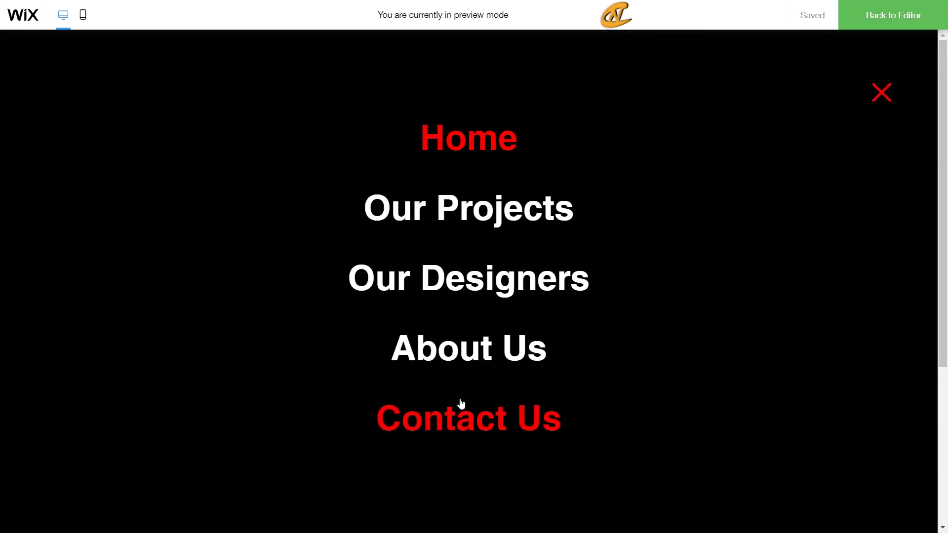
left_click(877, 93)
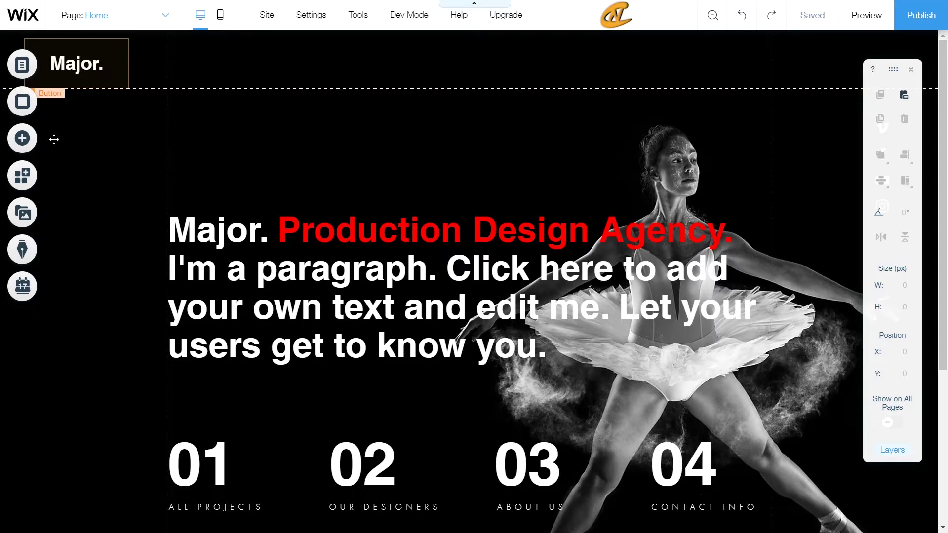
Step: Add the Welcome (Logo) lightbox preset to the site
left_click(21, 141)
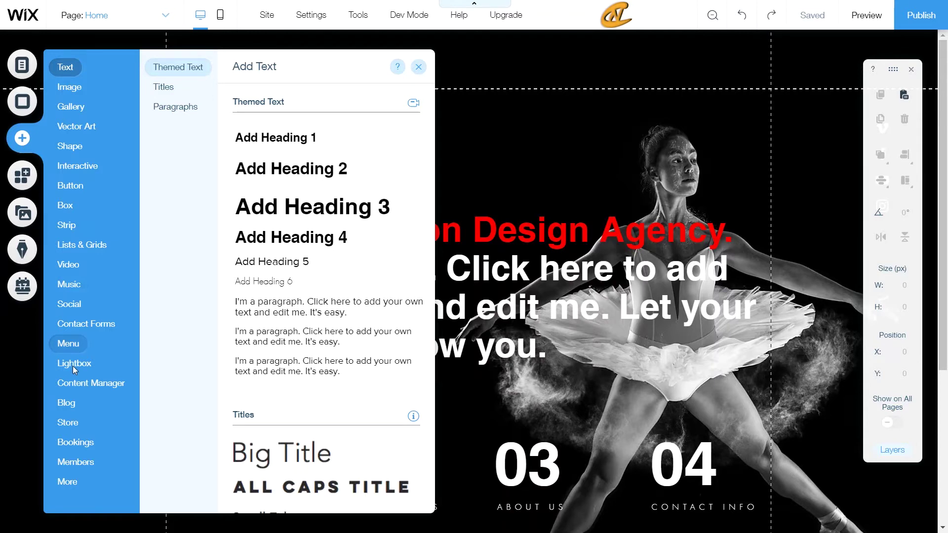
mouse_move(72, 366)
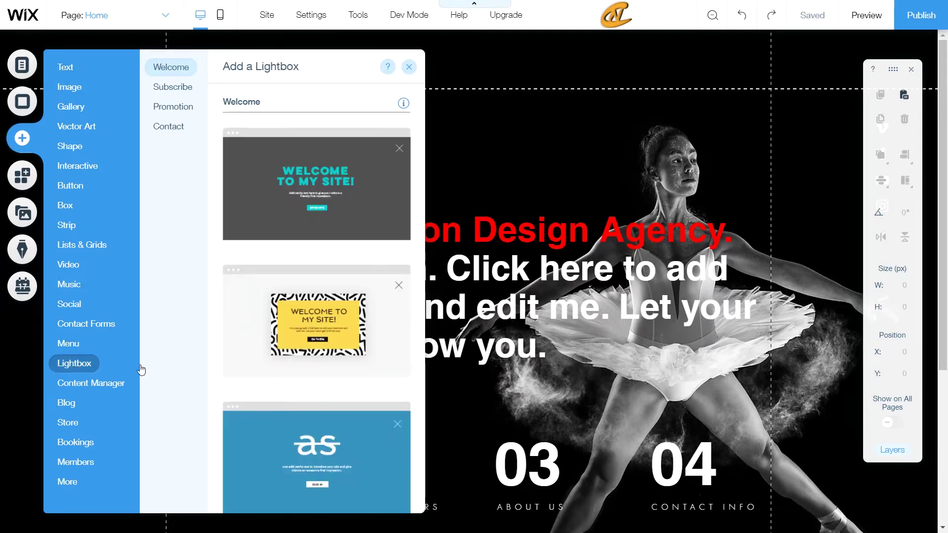
scroll(314, 314, "down", 8)
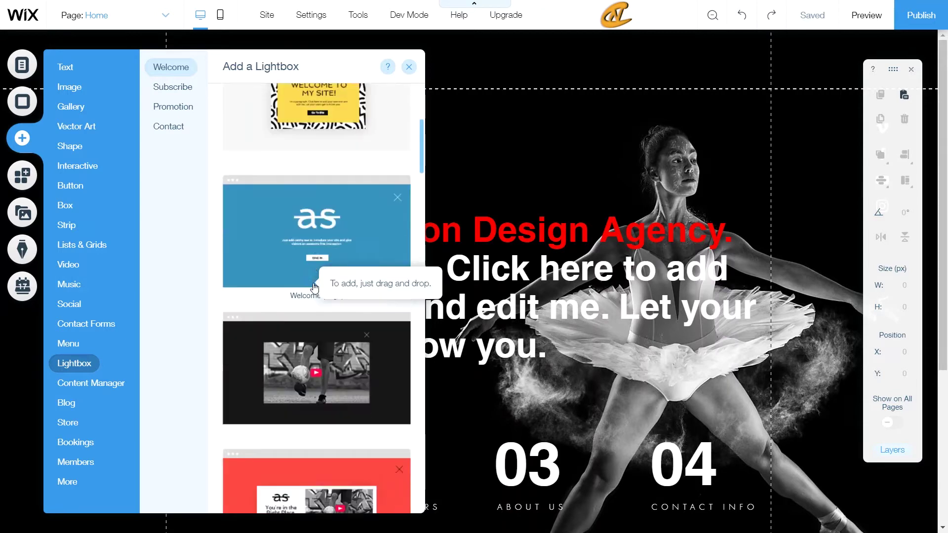
scroll(314, 286, "down", 4)
scroll(314, 284, "up", 9)
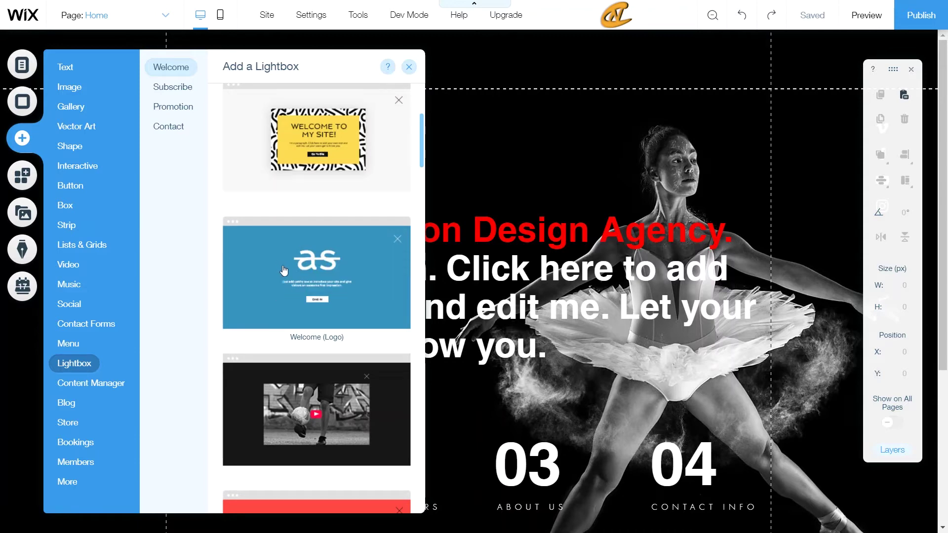
left_click_drag(284, 271, 609, 293)
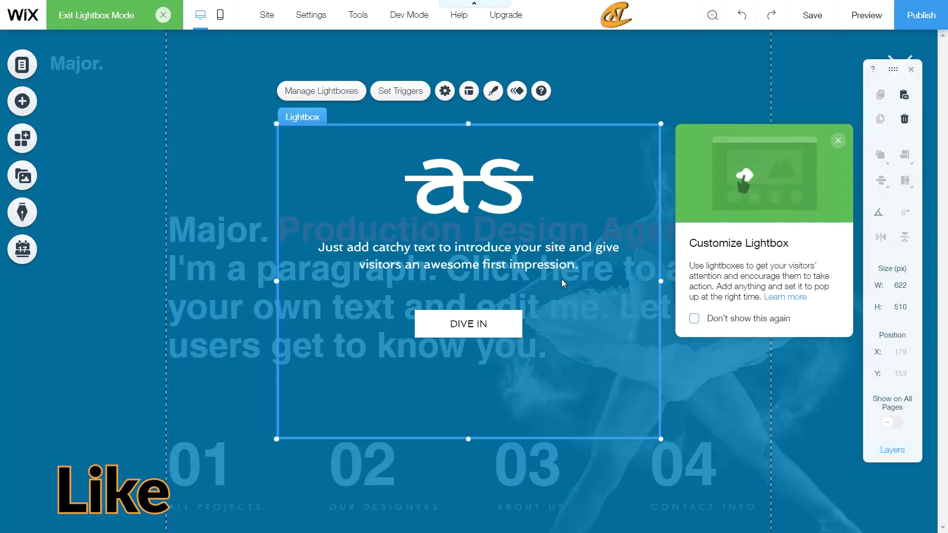
Step: Rename the lightbox to 'Menu' in its settings
left_click(838, 141)
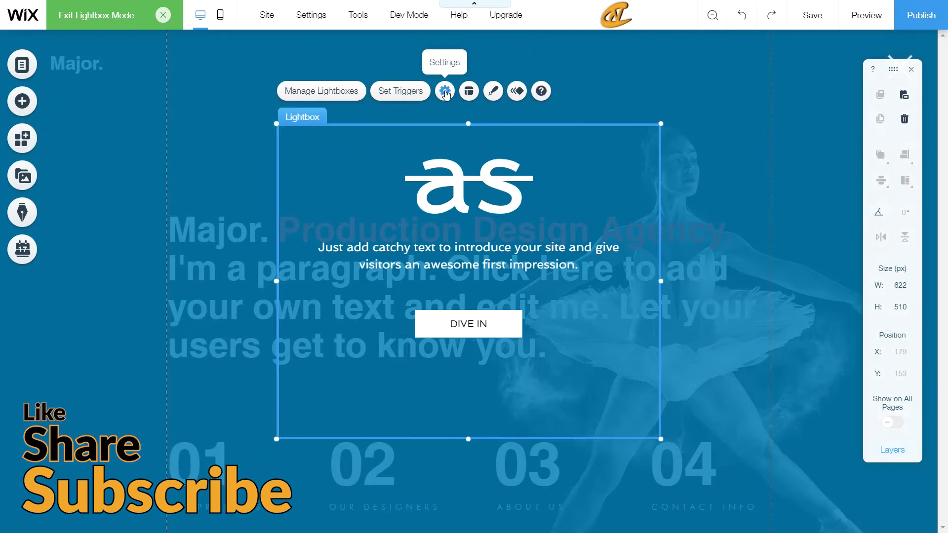
left_click(445, 93)
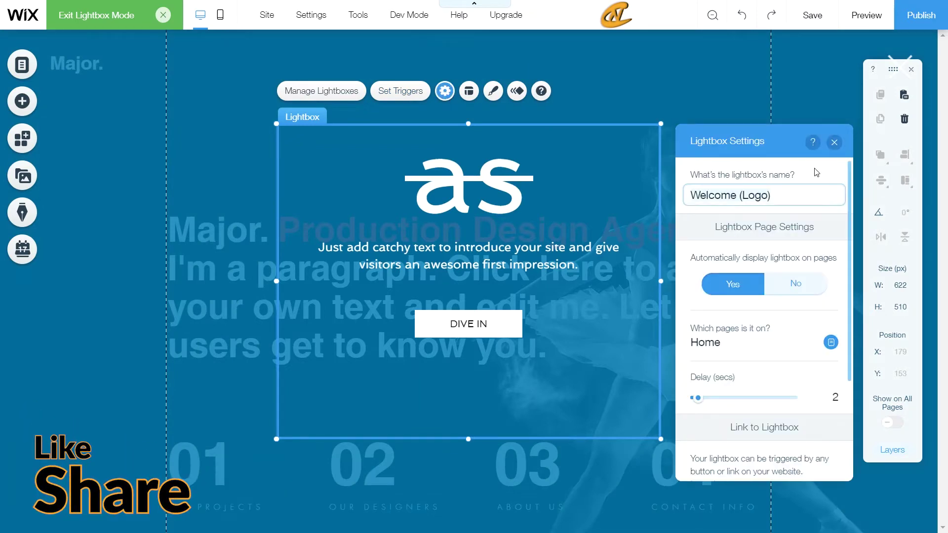
key("ctrl+a")
type("Mn")
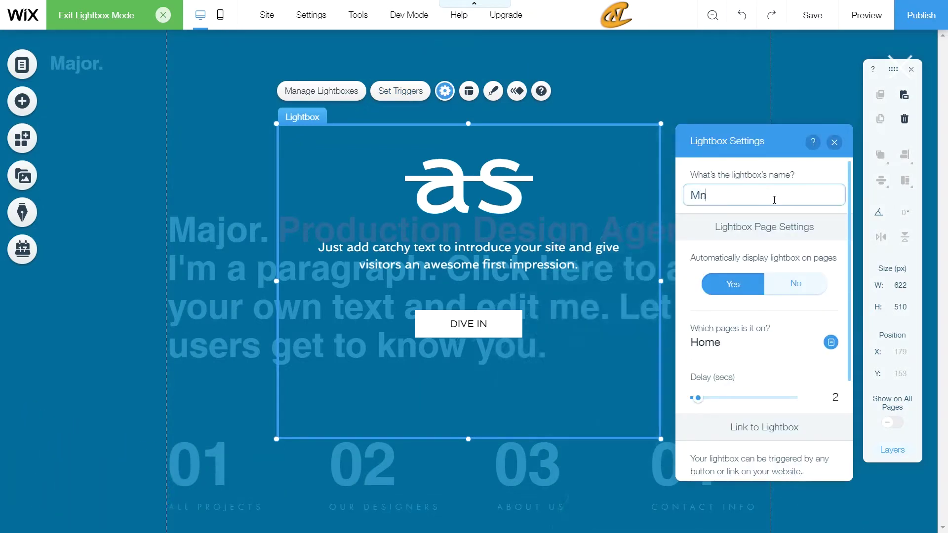
key("BackSpace")
type("e")
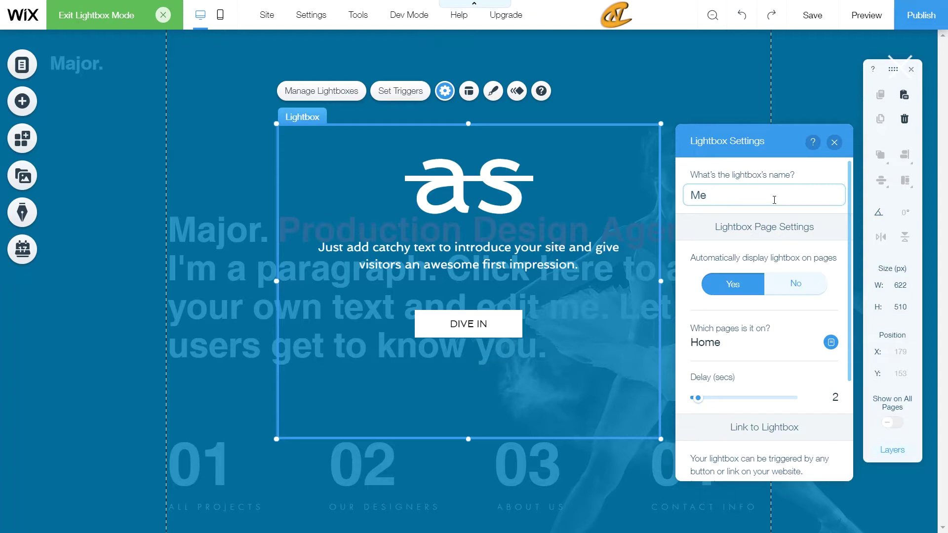
type("unu")
Step: Stop the lightbox displaying automatically and remove its DIVE IN close button
left_click(789, 286)
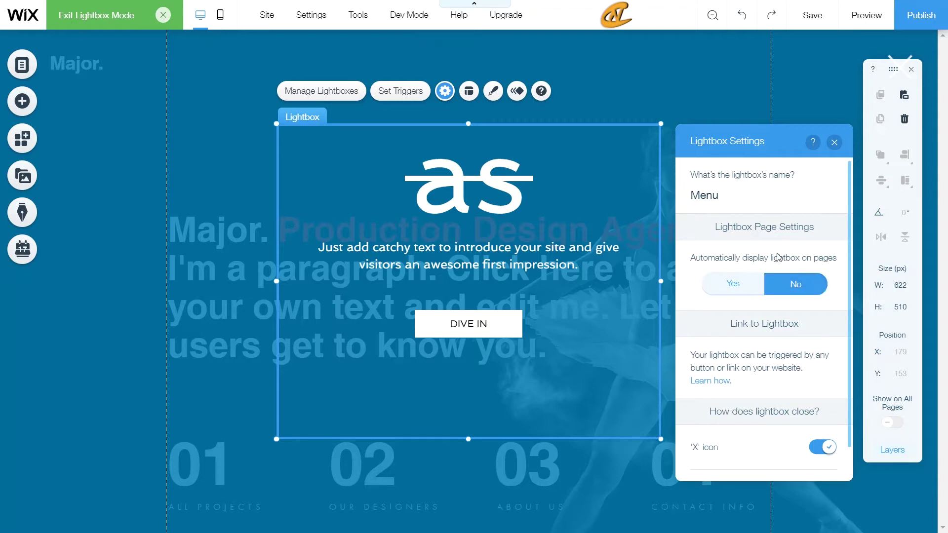
scroll(790, 306, "down", 1)
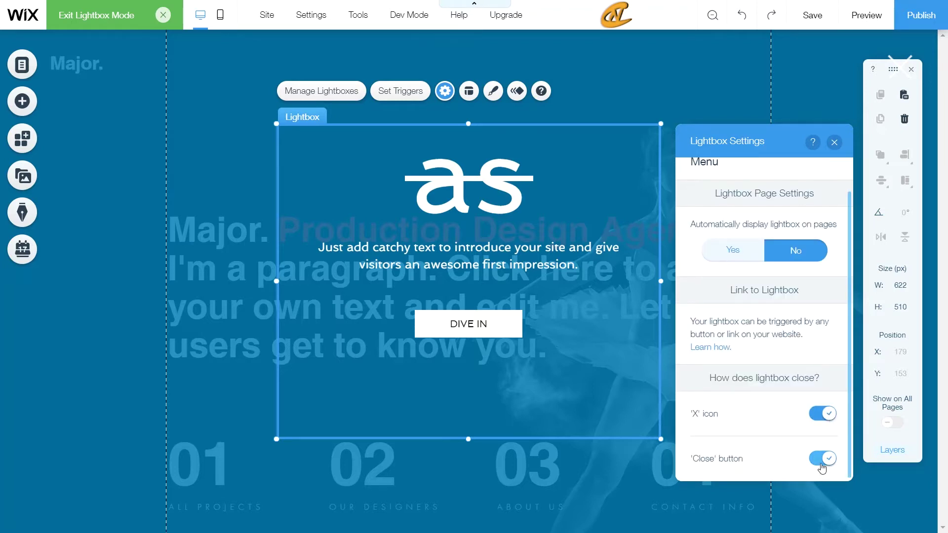
left_click(822, 464)
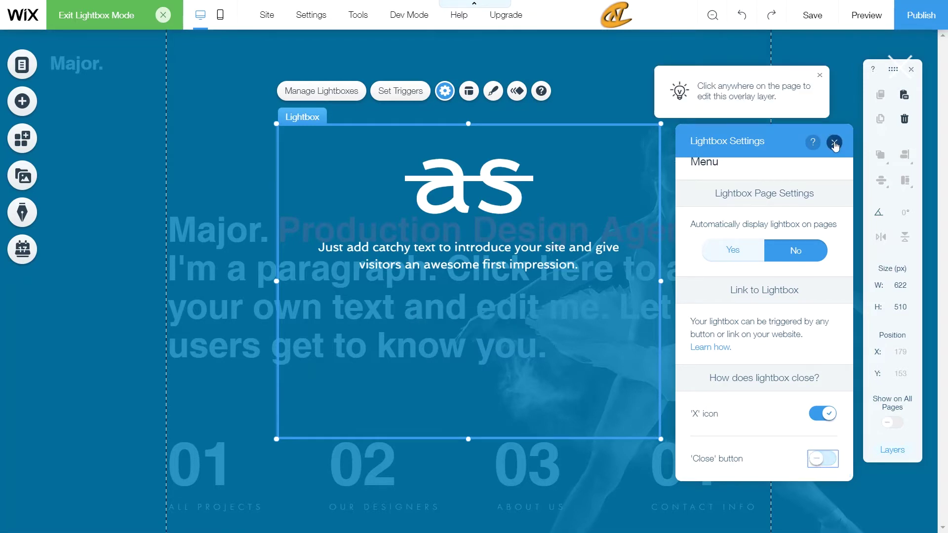
left_click(835, 142)
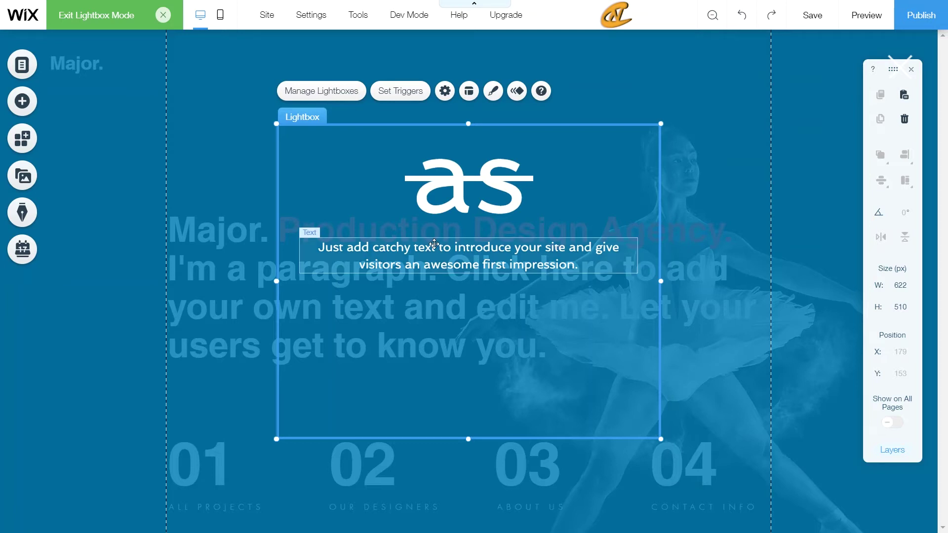
Step: Delete the paragraph, the 'as' logo text and the white line from the lightbox
left_click(434, 244)
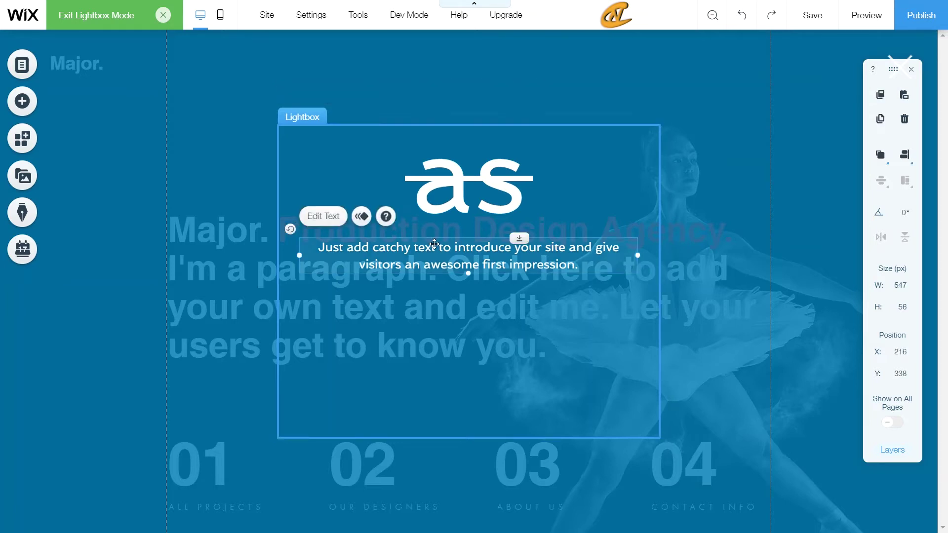
key("Delete")
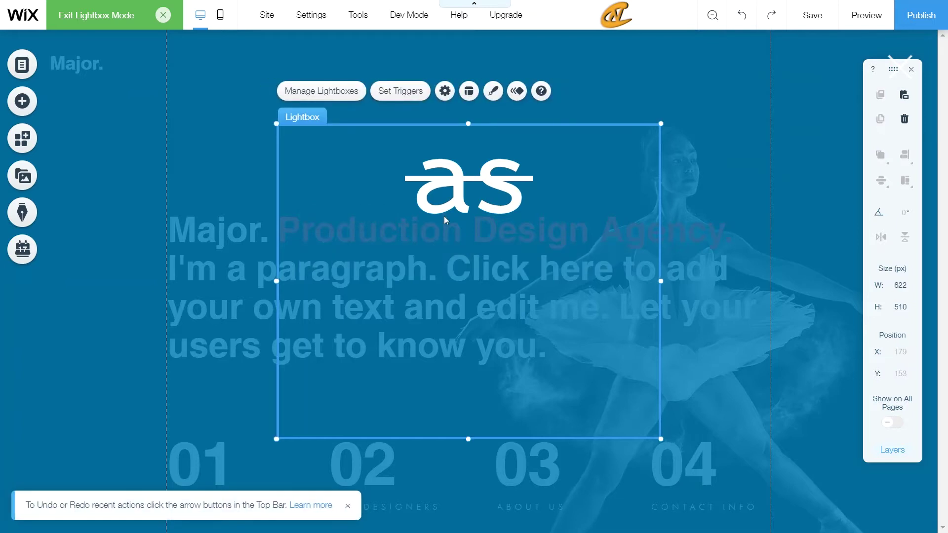
left_click(464, 199)
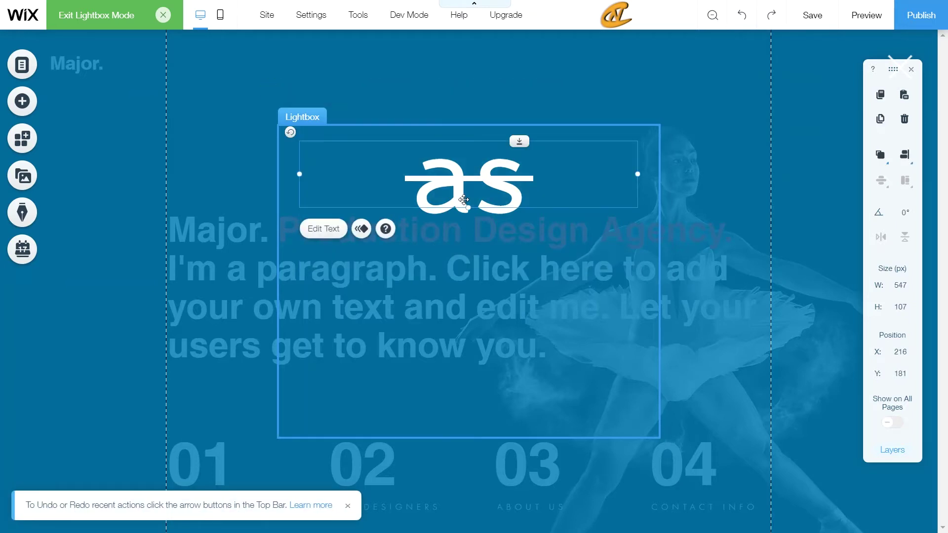
key("Delete")
left_click(479, 179)
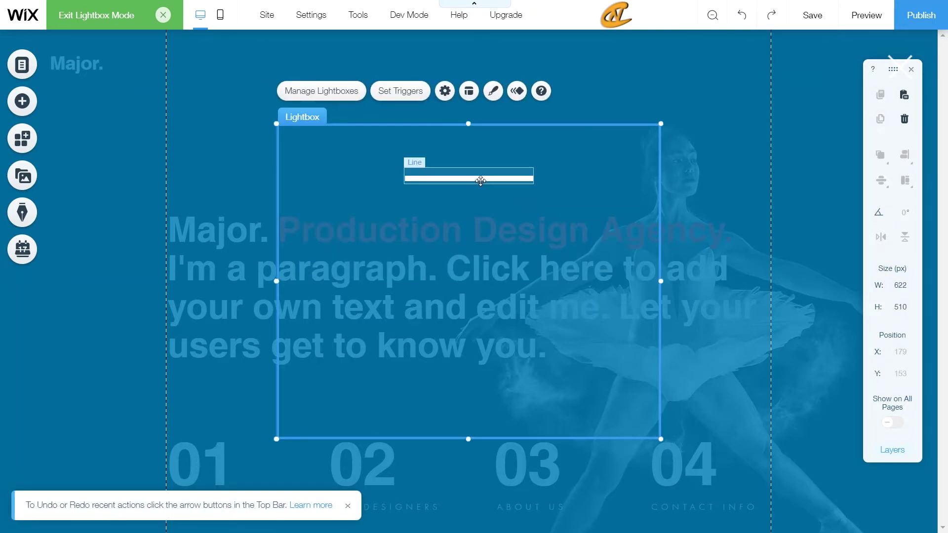
key("Delete")
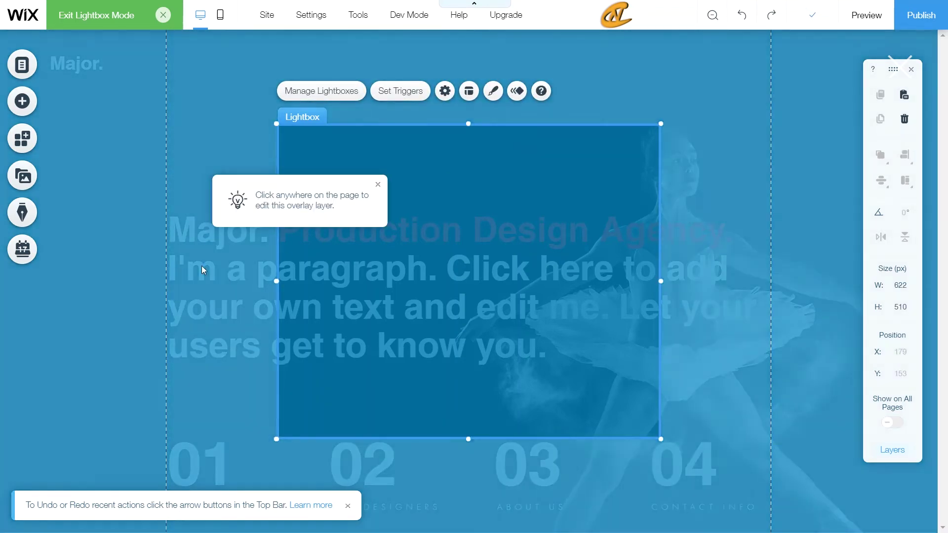
left_click(202, 267)
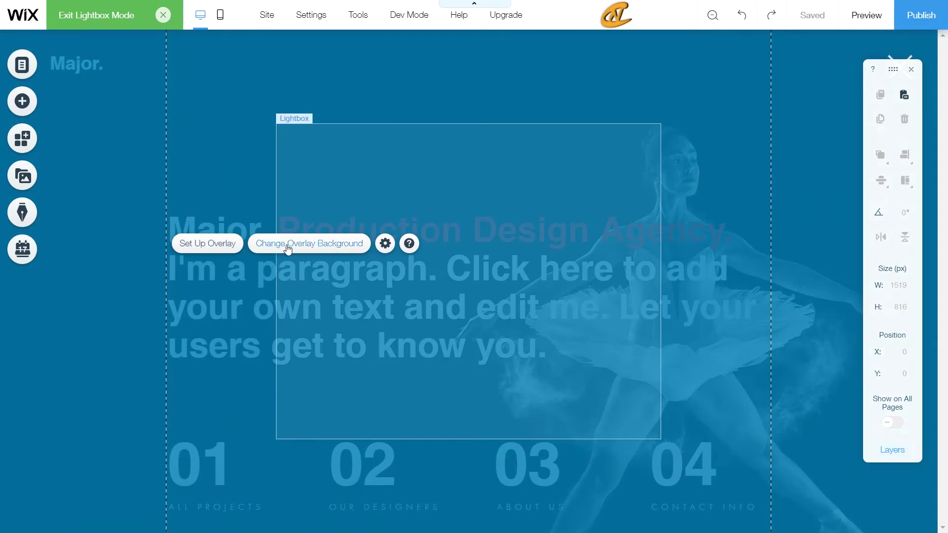
Step: Make the lightbox overlay background black at 90% opacity
left_click(294, 251)
left_click(822, 147)
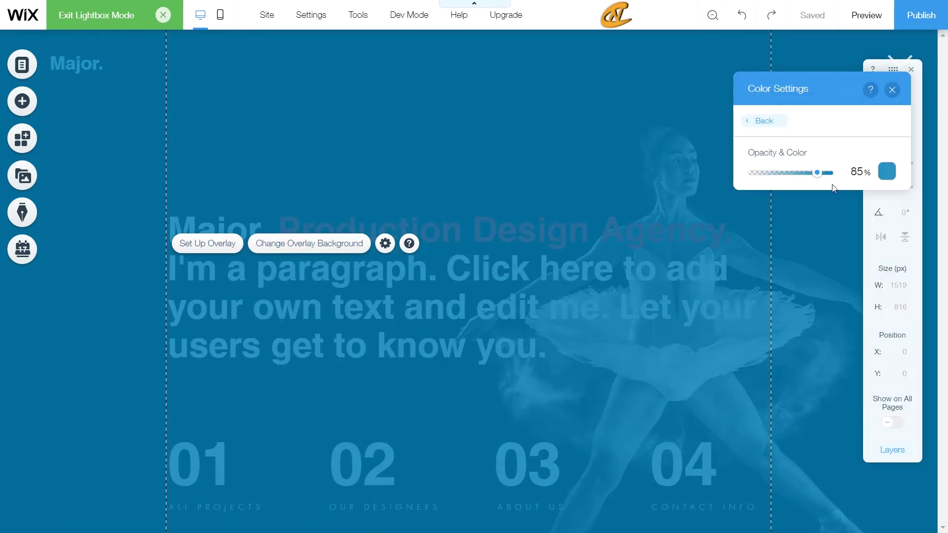
left_click(882, 171)
left_click(834, 242)
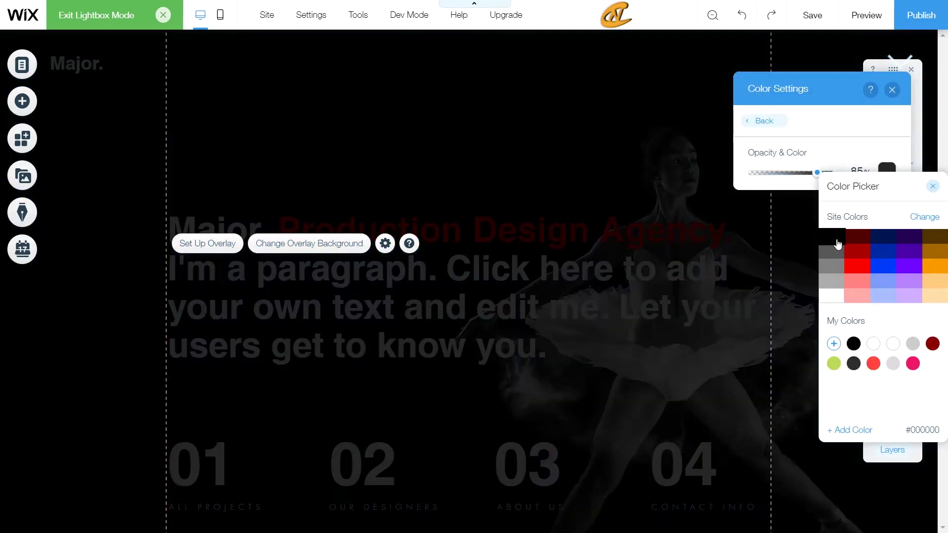
left_click(932, 186)
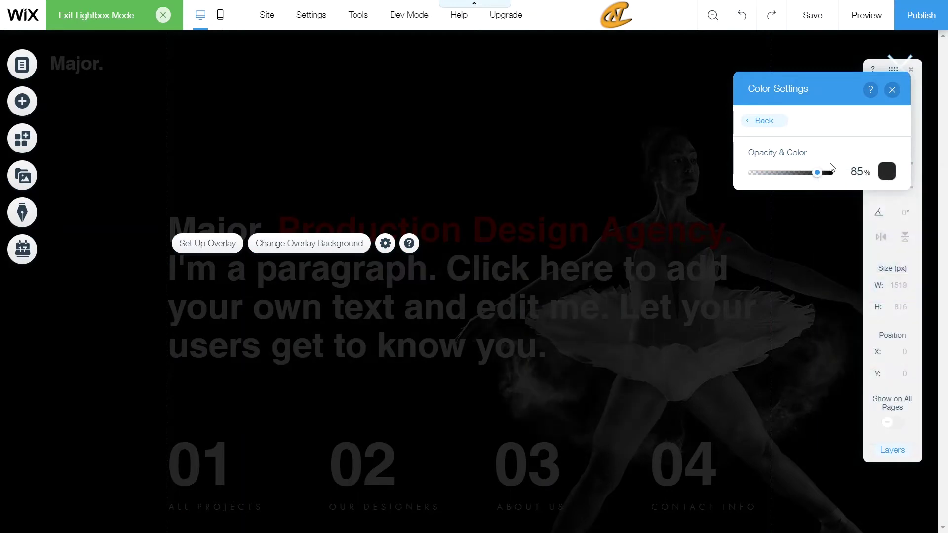
left_click(866, 173)
key("BackSpace")
key("BackSpace")
type("90")
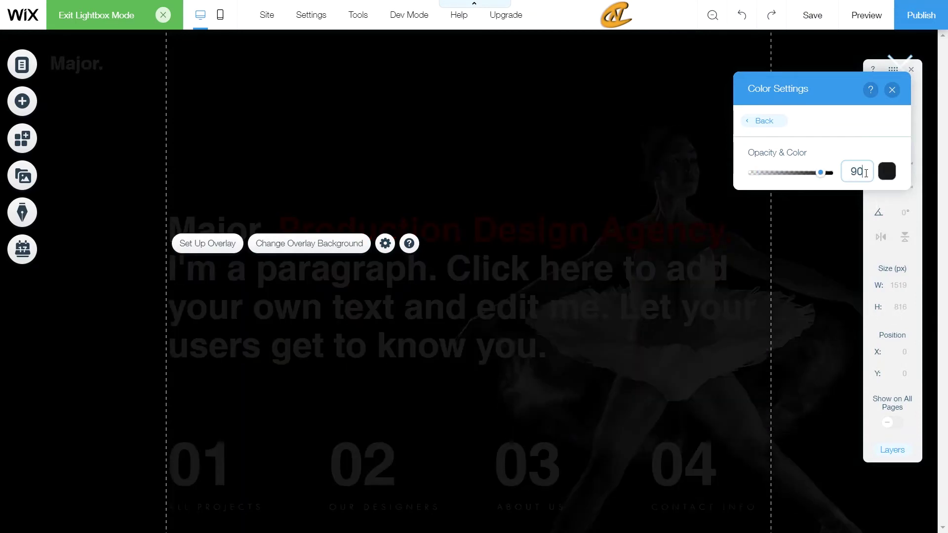
key("Return")
left_click(761, 122)
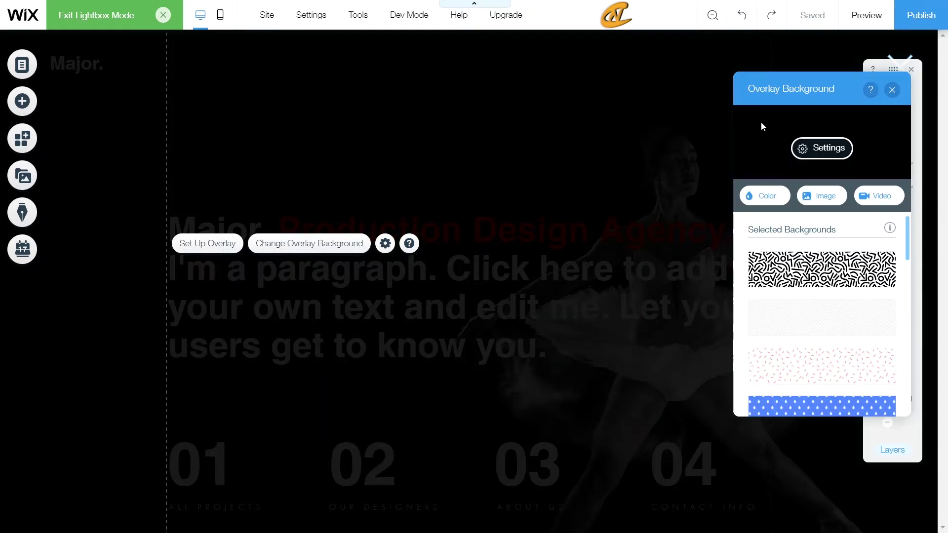
left_click(892, 91)
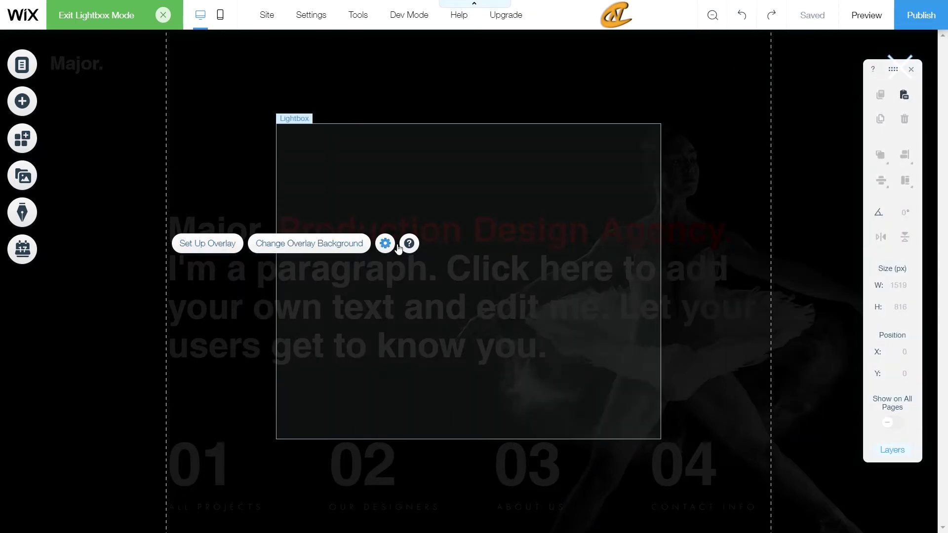
Step: Set the Menu lightbox box's own background colour to 0% opacity
left_click(406, 168)
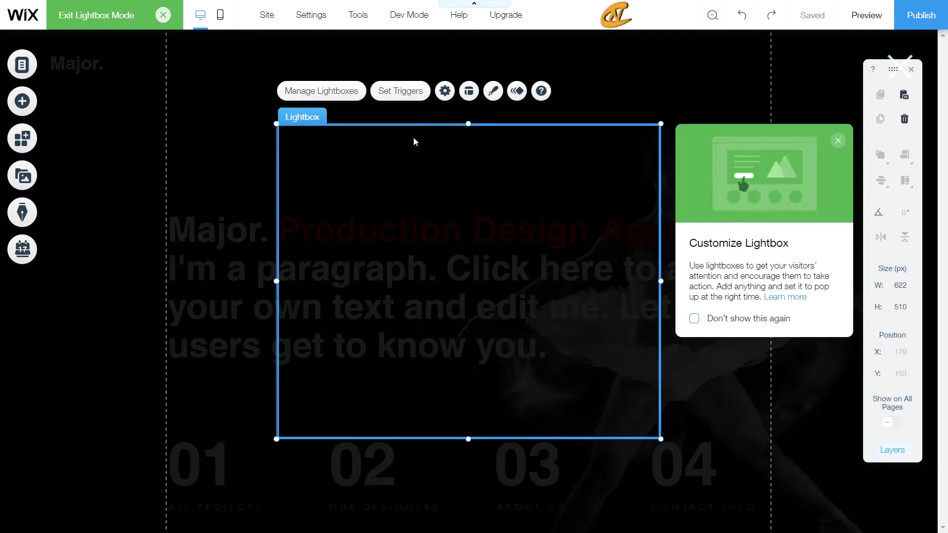
left_click(713, 319)
left_click(838, 142)
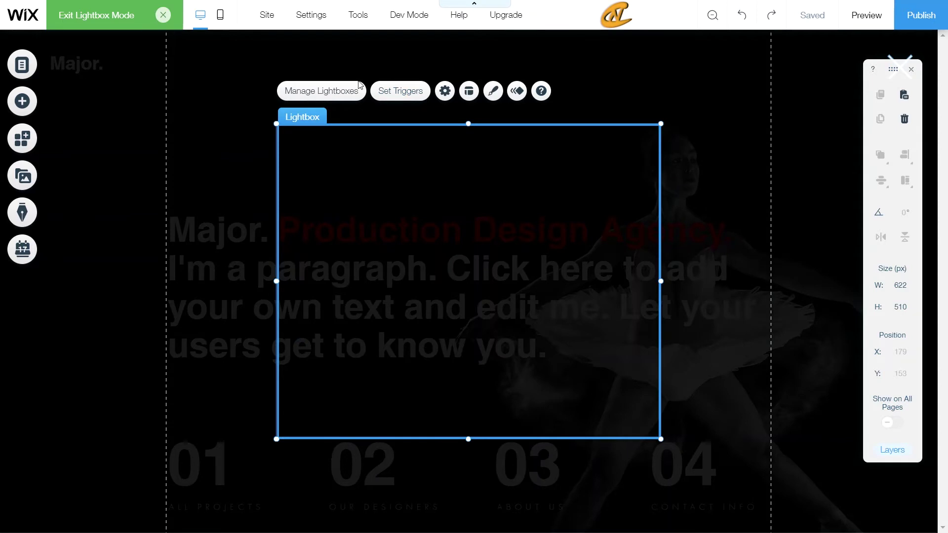
left_click(444, 91)
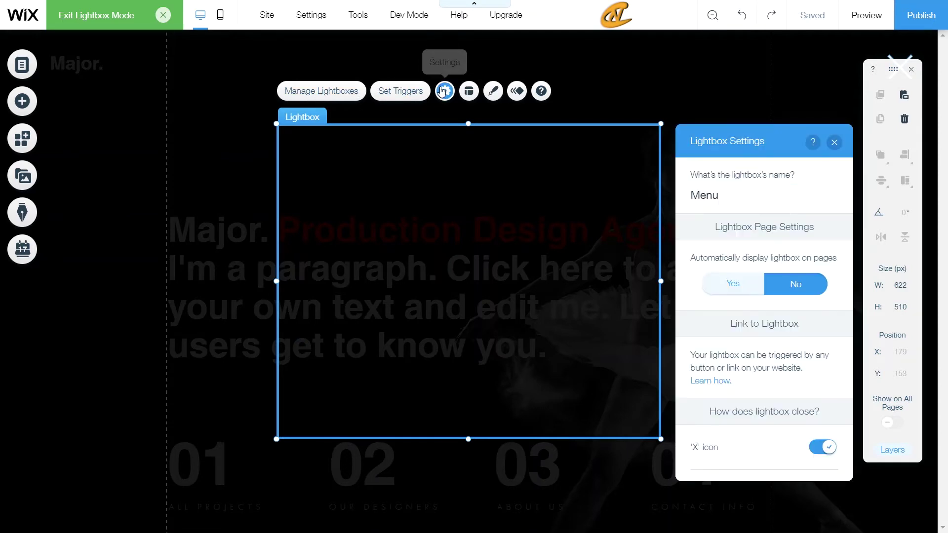
left_click(493, 92)
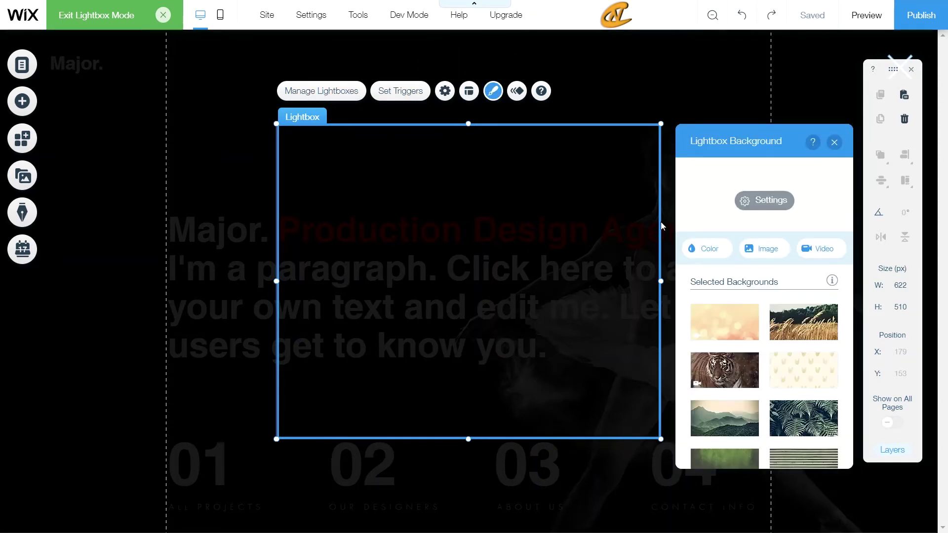
left_click(757, 201)
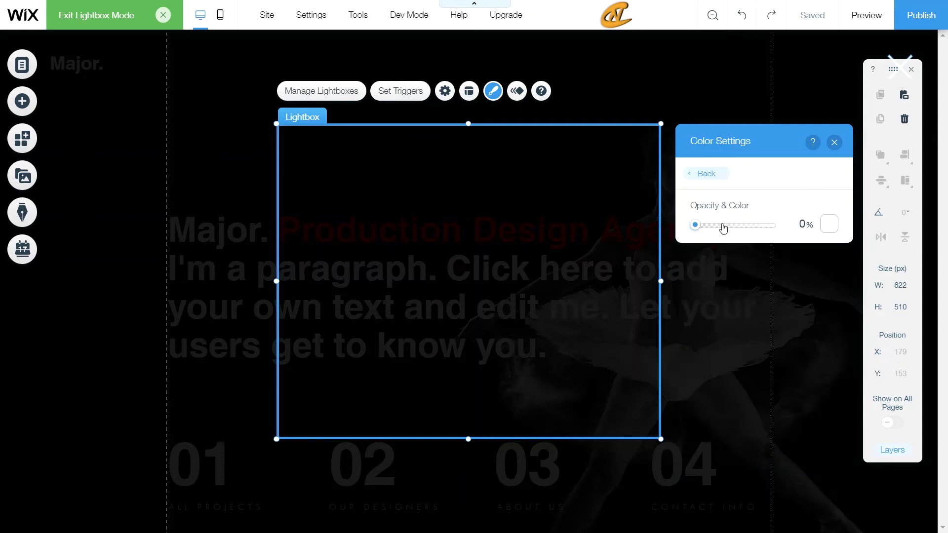
left_click(835, 143)
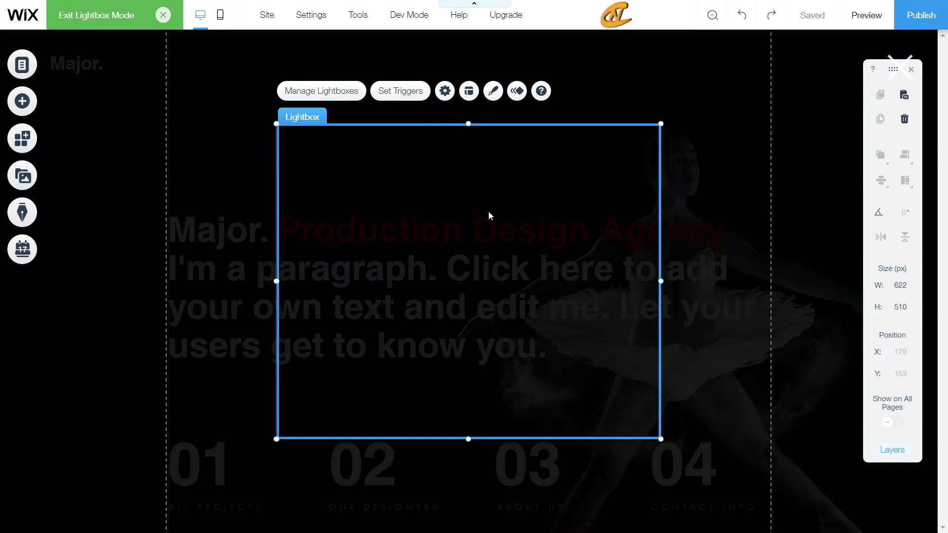
Step: Stretch the lightbox up to the page top and widen it to 758 × 736 px
left_click_drag(466, 122, 472, 48)
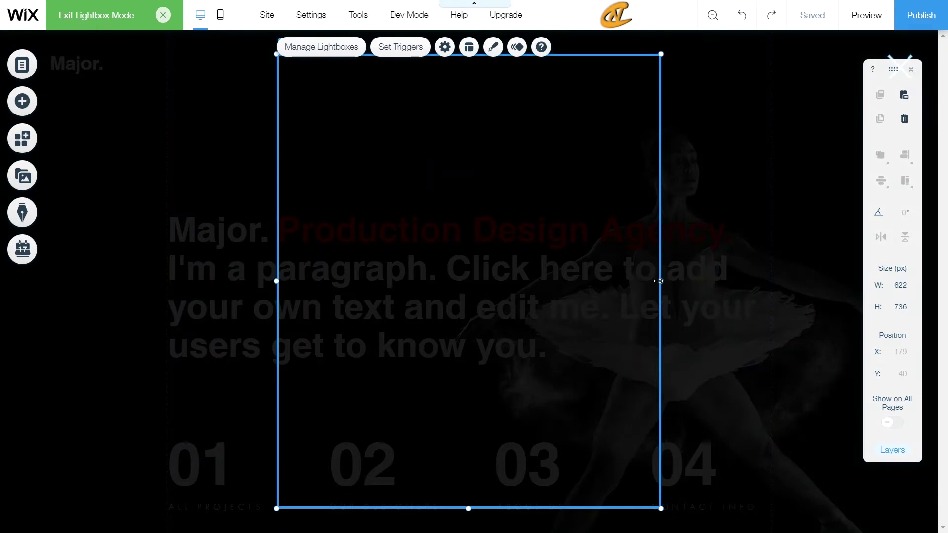
left_click_drag(661, 281, 703, 282)
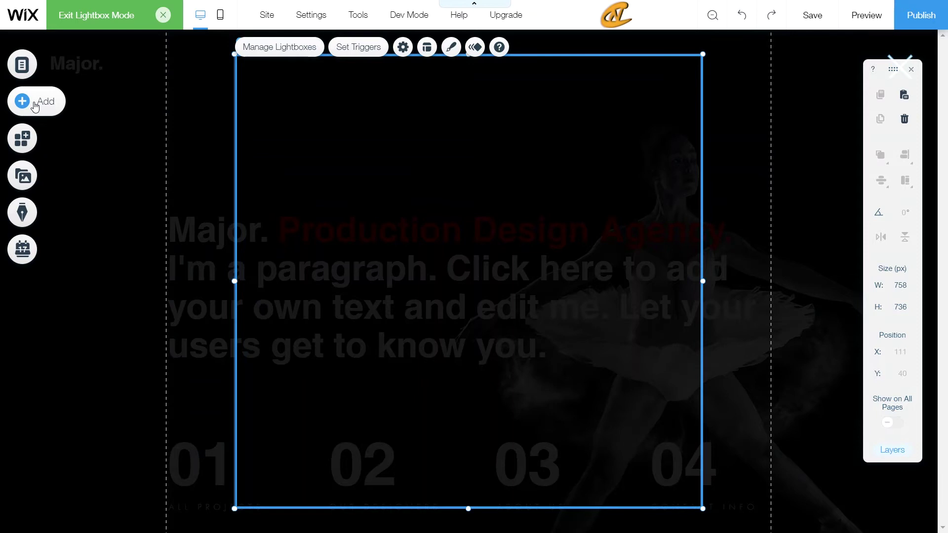
left_click(34, 106)
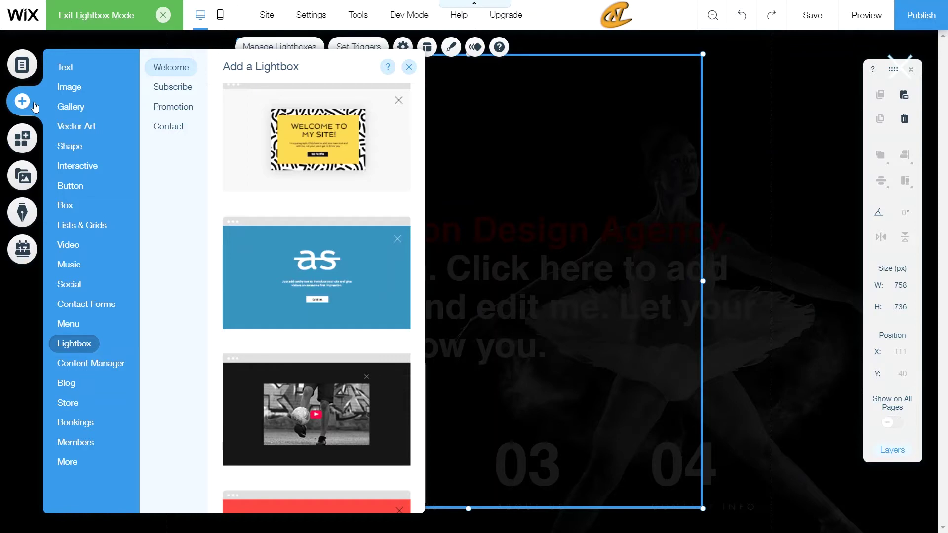
Step: Place a vertical menu template (Our Projects, Our Designers, About Us, Contact Us) in the lightbox centre
left_click(72, 304)
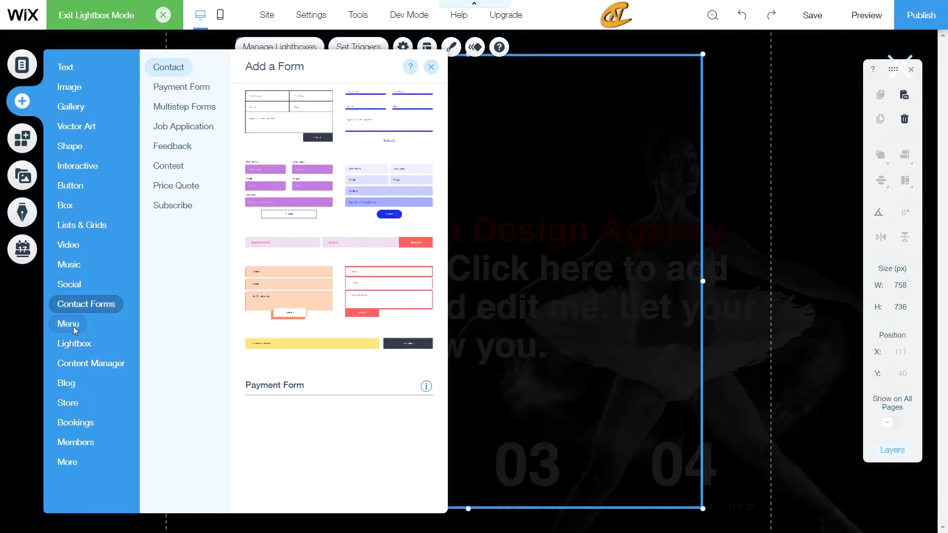
left_click(73, 326)
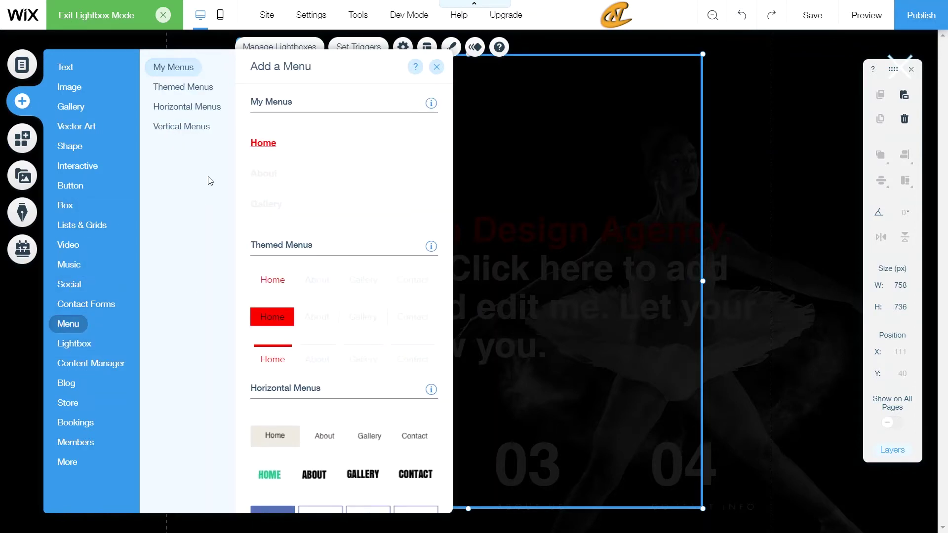
left_click(183, 126)
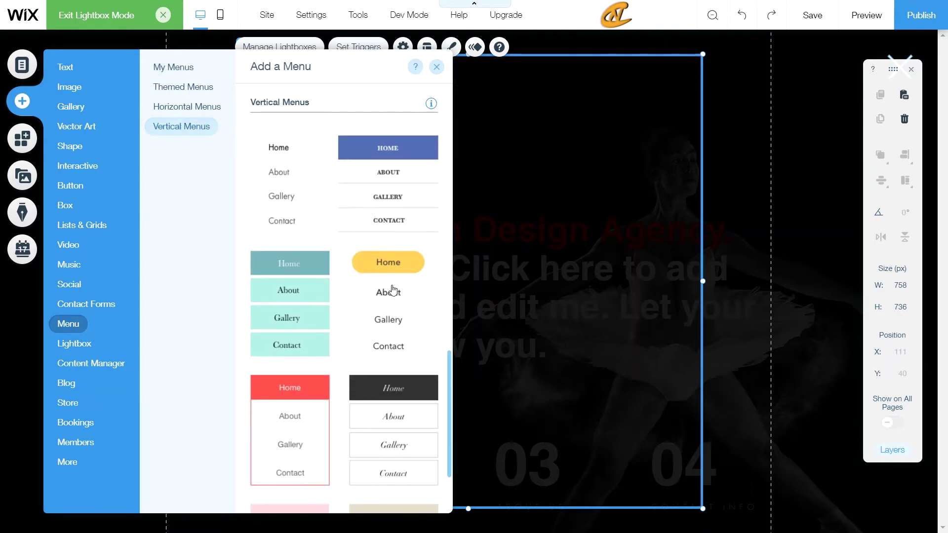
scroll(392, 282, "down", 3)
scroll(381, 276, "up", 3)
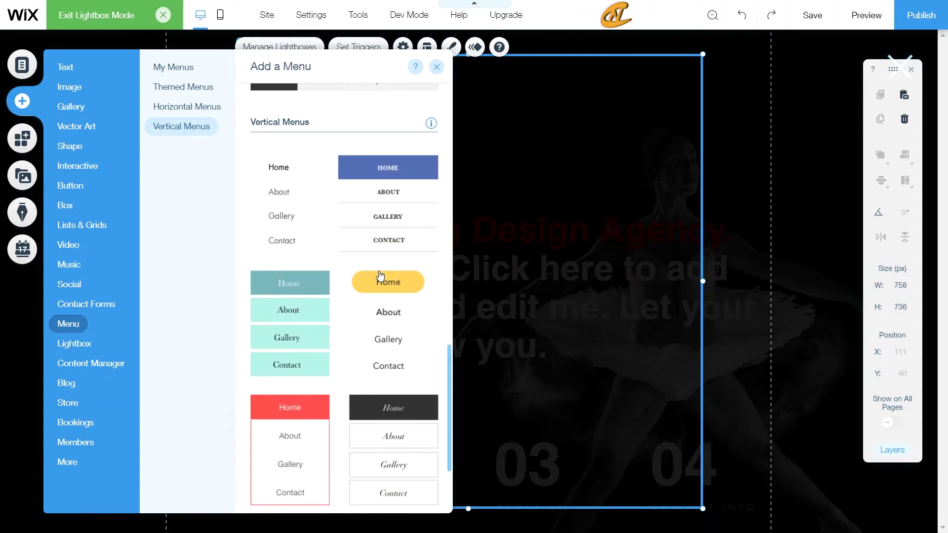
left_click_drag(275, 206, 469, 297)
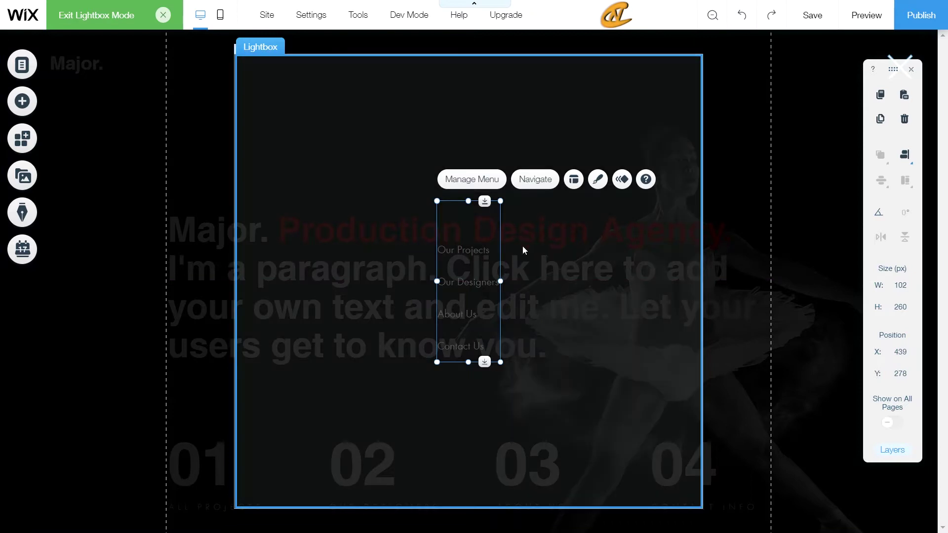
Step: Give the vertical menu's regular text the Heading 4 theme
left_click(598, 181)
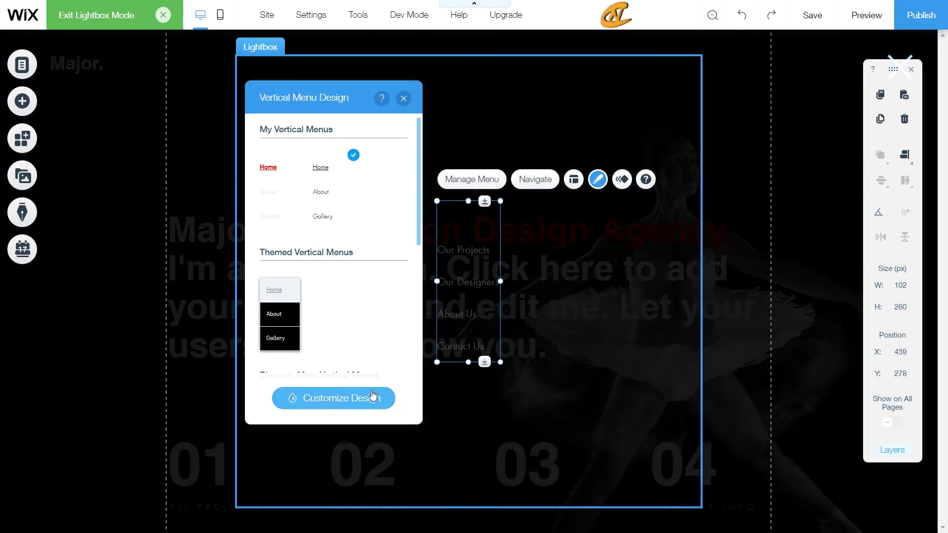
left_click(348, 399)
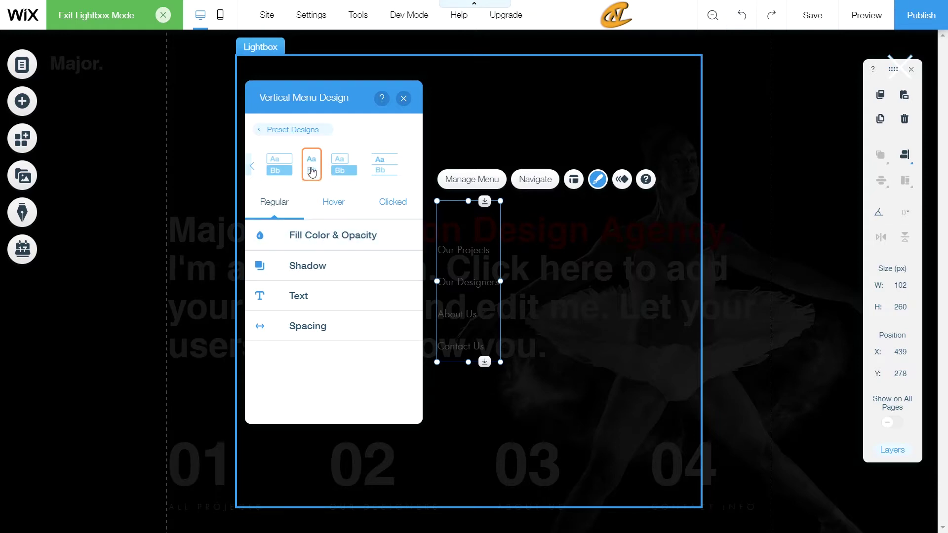
left_click(334, 241)
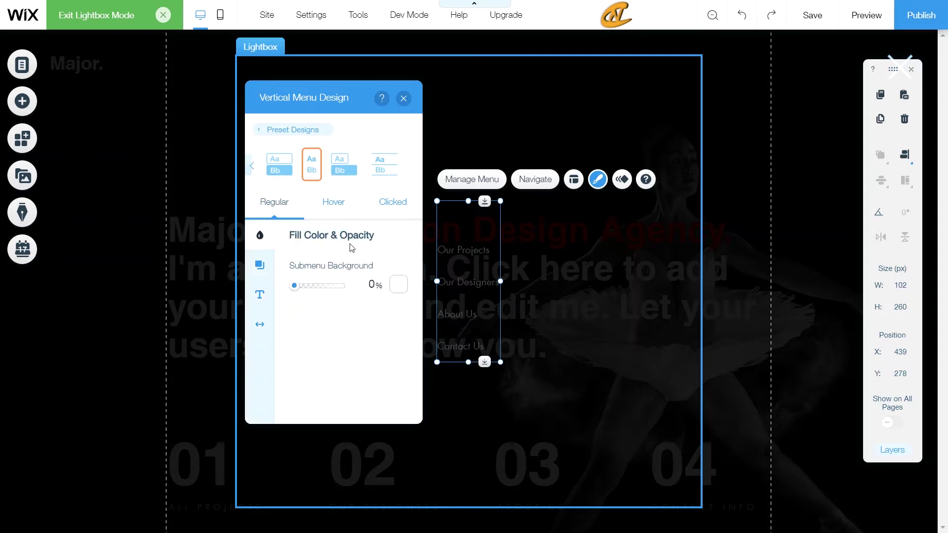
left_click(262, 265)
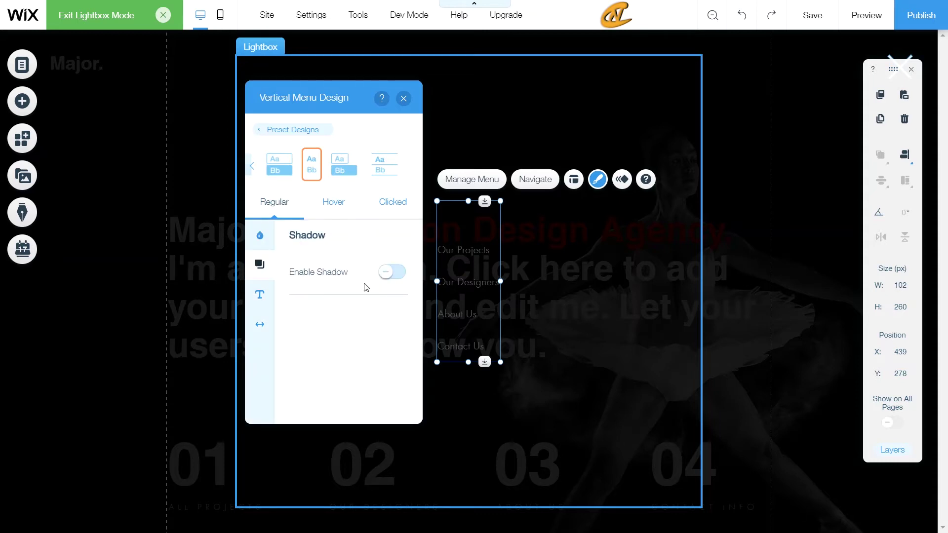
left_click(259, 296)
scroll(383, 266, "down", 1)
scroll(387, 252, "up", 1)
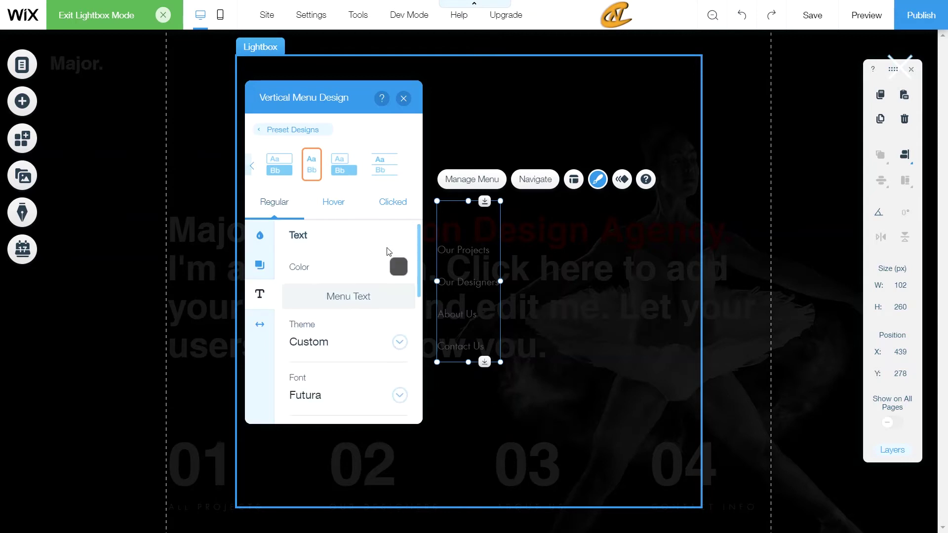
scroll(398, 279, "down", 1)
left_click(399, 280)
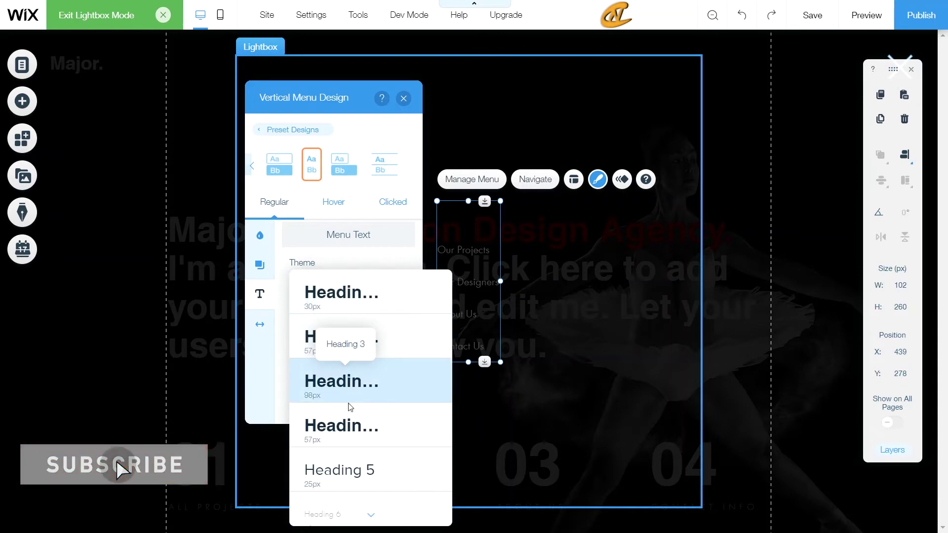
left_click(348, 429)
Step: Colour the regular menu text dark grey #575757
scroll(348, 297, "down", 1)
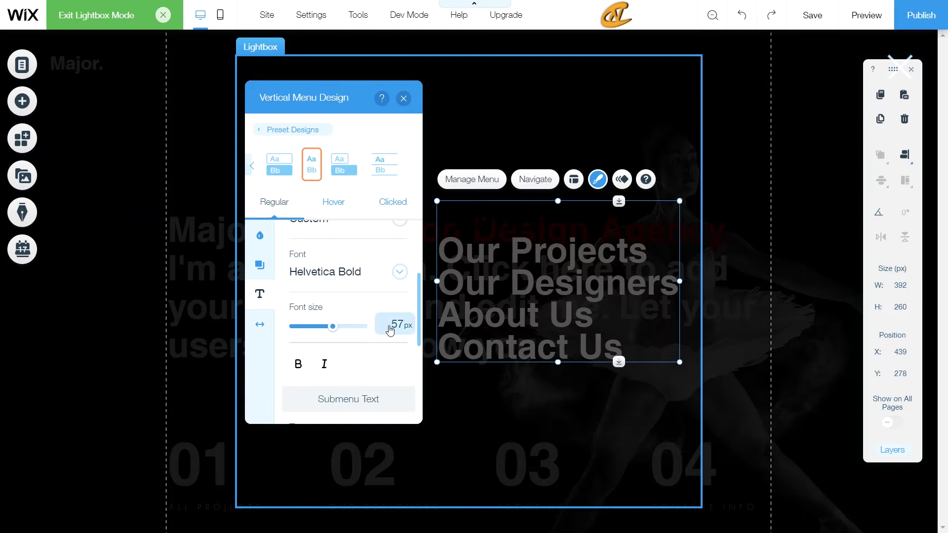
scroll(360, 283, "down", 3)
scroll(359, 281, "up", 4)
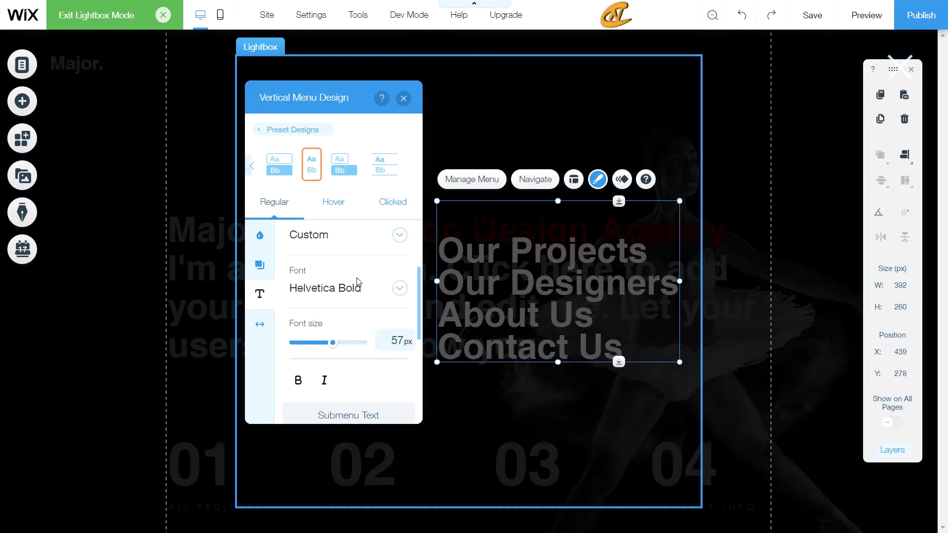
scroll(359, 283, "up", 2)
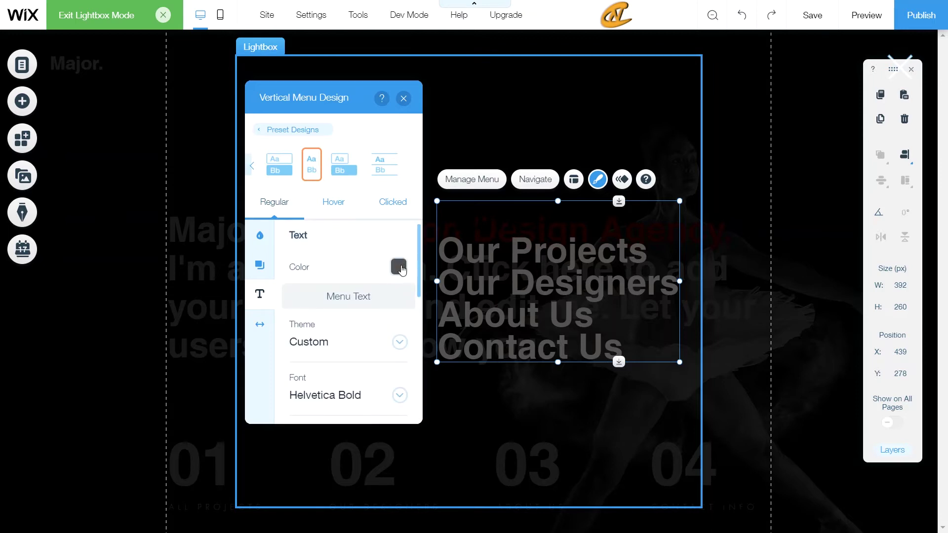
left_click(401, 268)
left_click(320, 234)
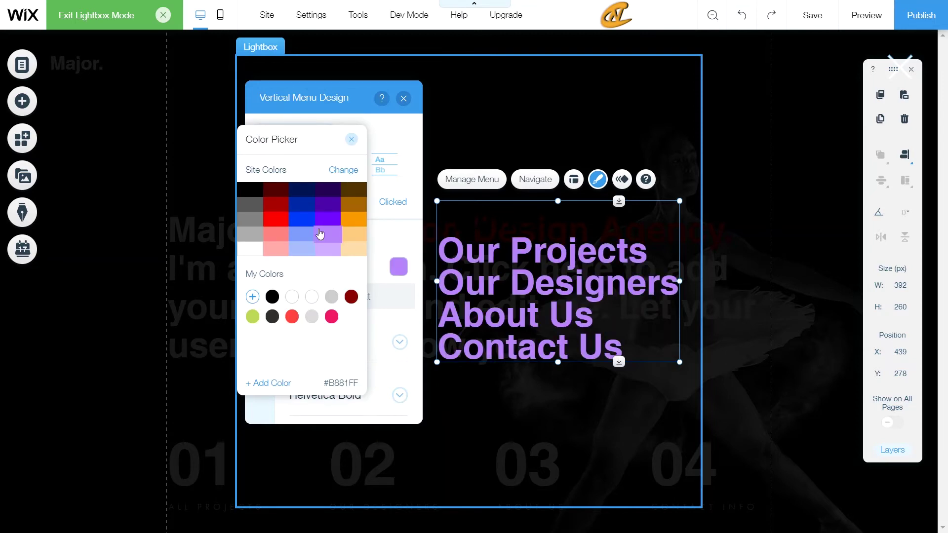
left_click(280, 253)
left_click(280, 241)
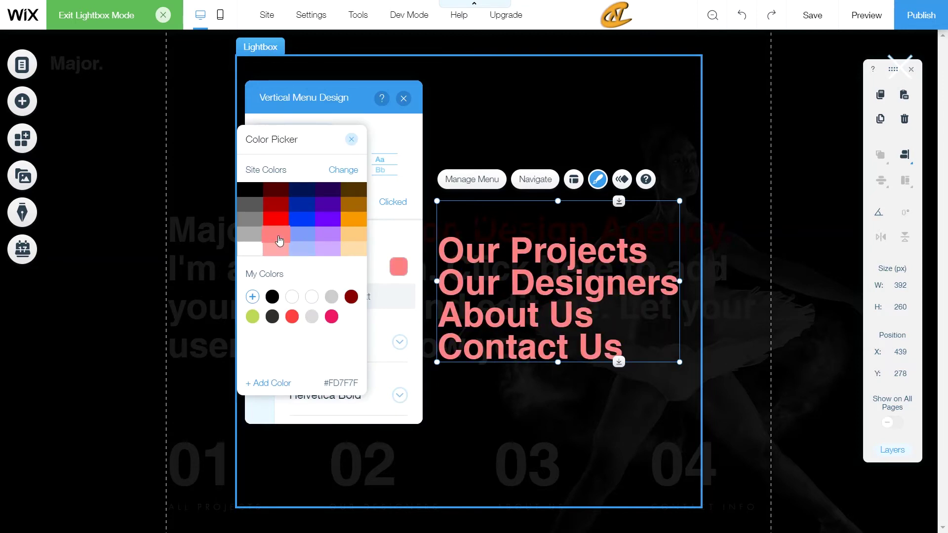
left_click(281, 222)
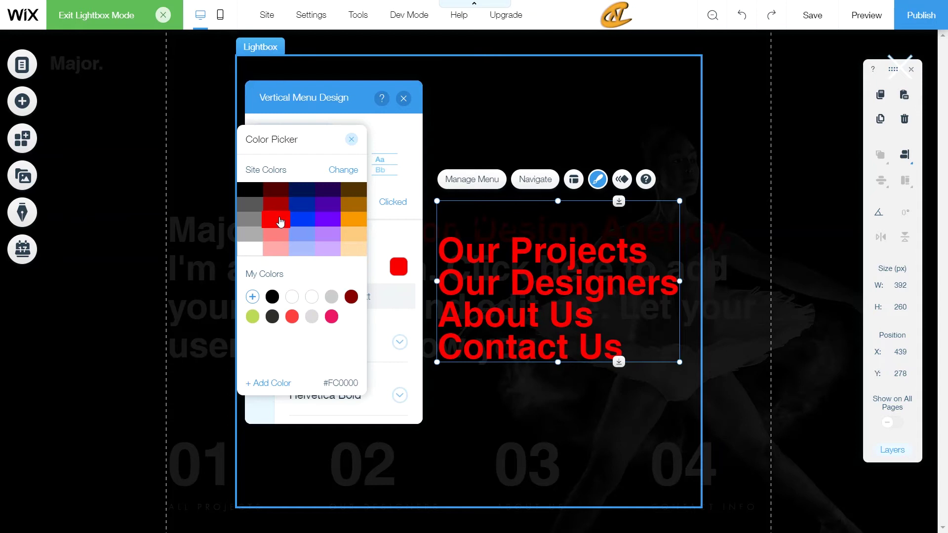
left_click(250, 204)
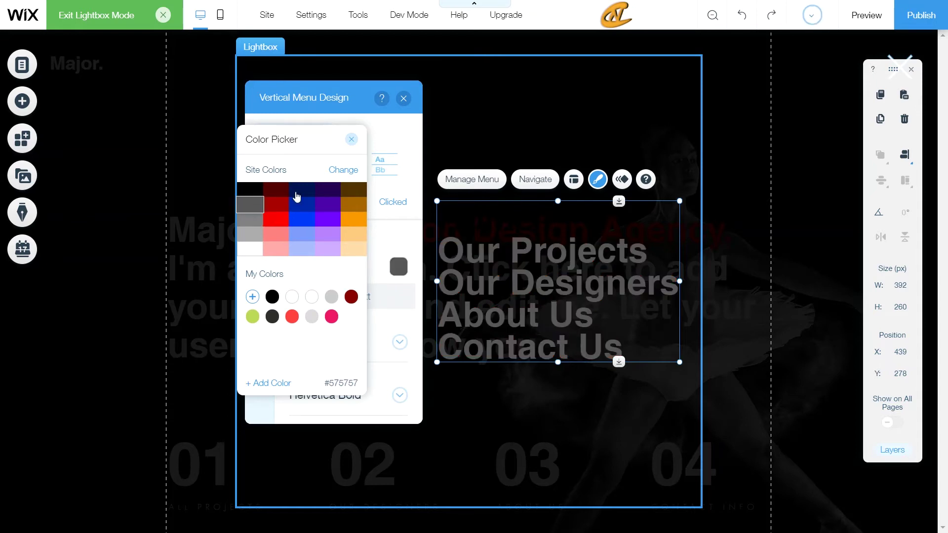
left_click(352, 143)
Step: Apply the Heading 5 theme (Proxima Nova, 25 px) to the menu's submenu text
scroll(339, 273, "down", 5)
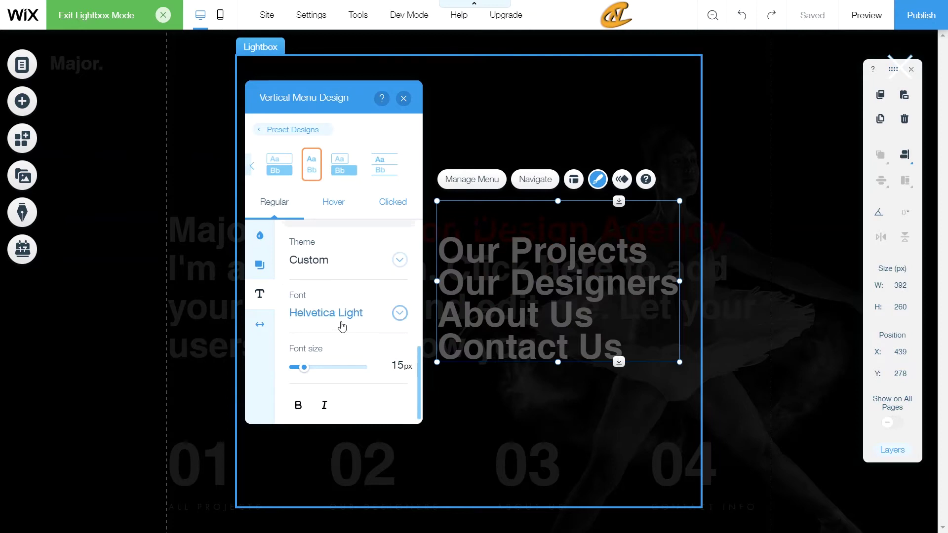
scroll(341, 317, "up", 2)
scroll(376, 289, "down", 1)
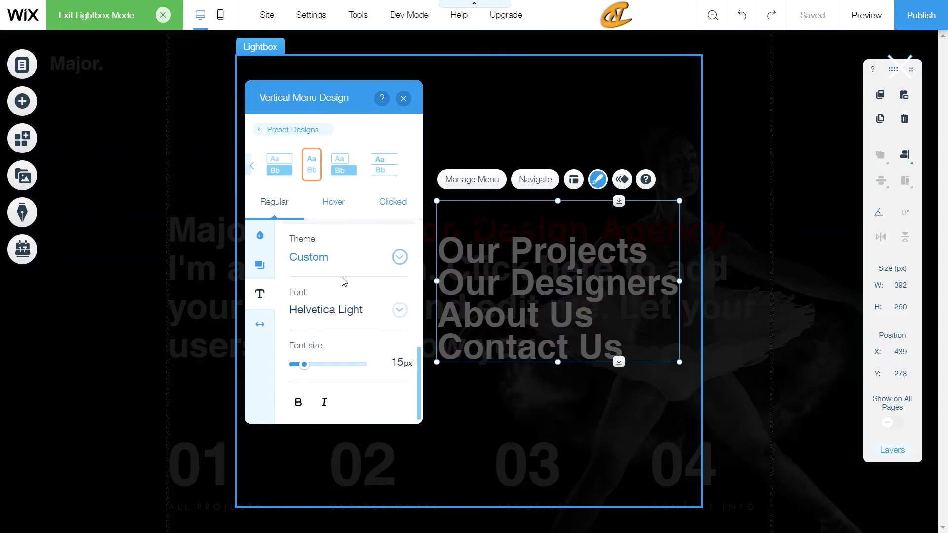
scroll(345, 313, "up", 1)
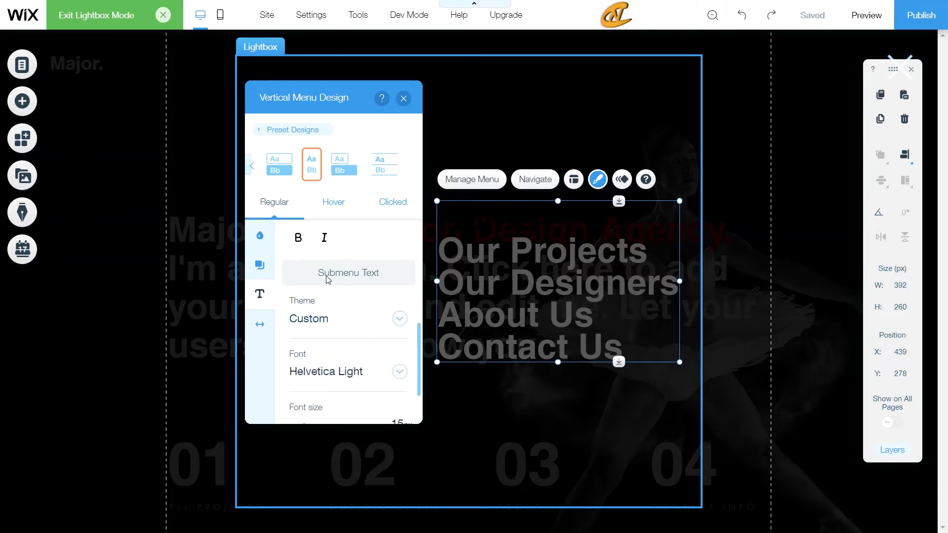
scroll(341, 283, "down", 1)
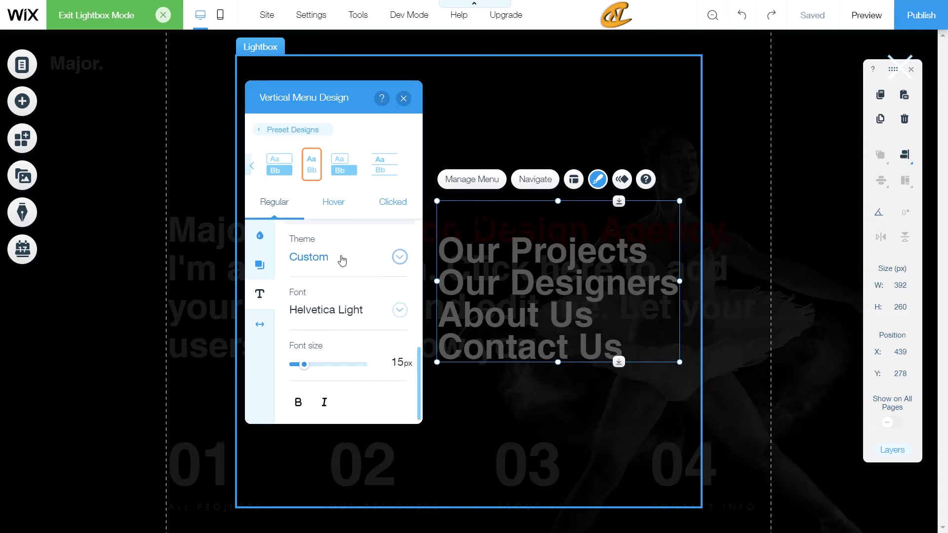
left_click(340, 258)
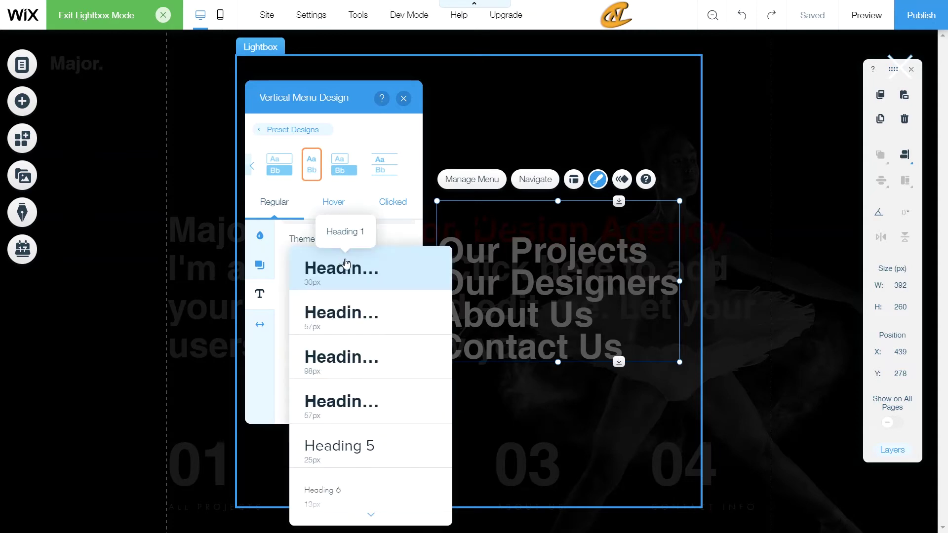
left_click(358, 445)
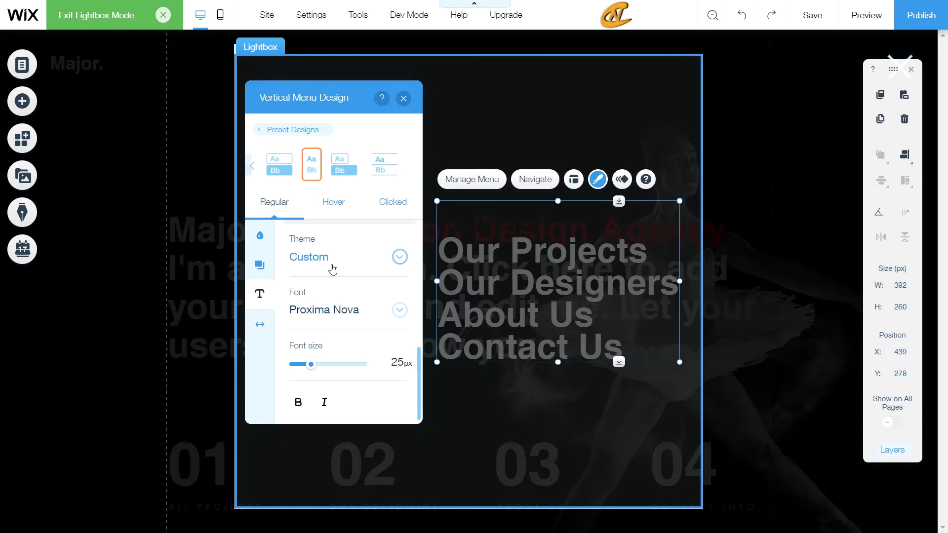
scroll(358, 276, "up", 5)
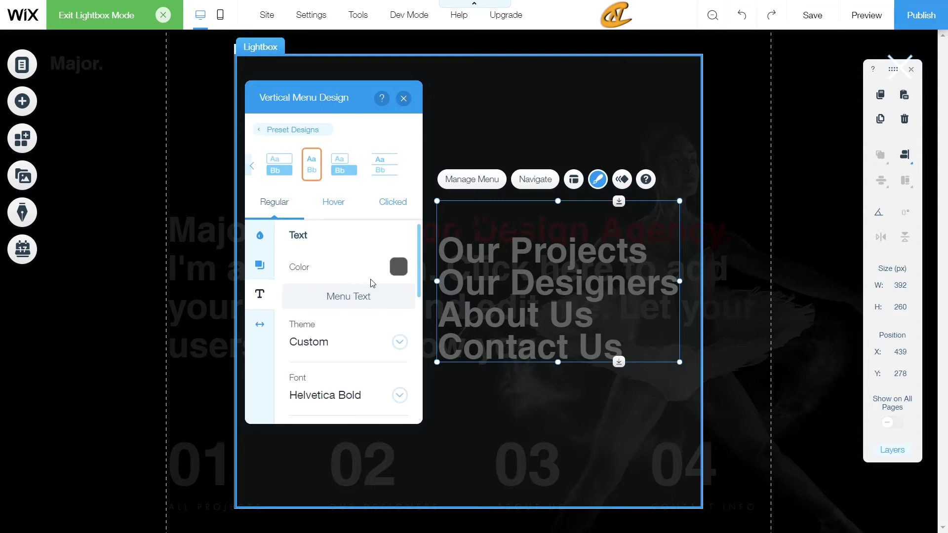
Step: Make the menu text bright red #FC0000 in both the Hover and Clicked states
left_click(340, 212)
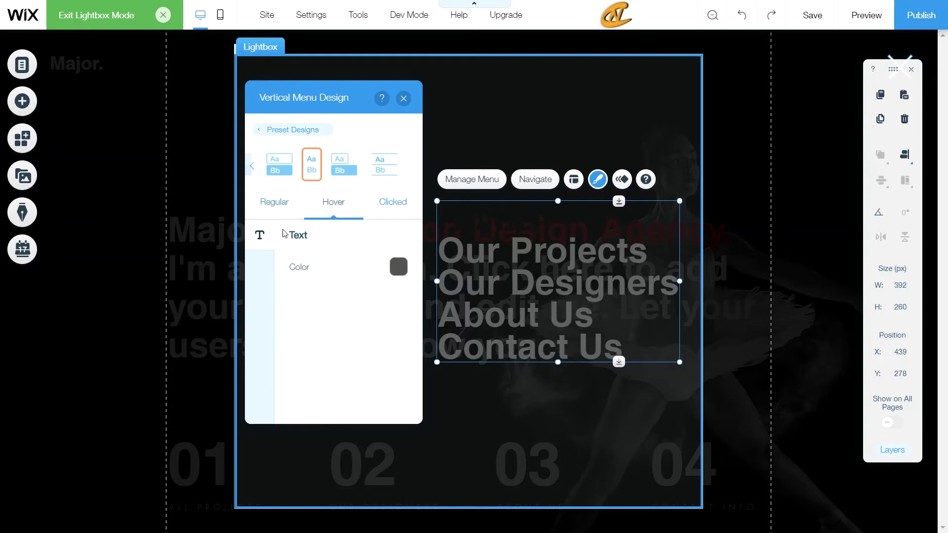
left_click(397, 266)
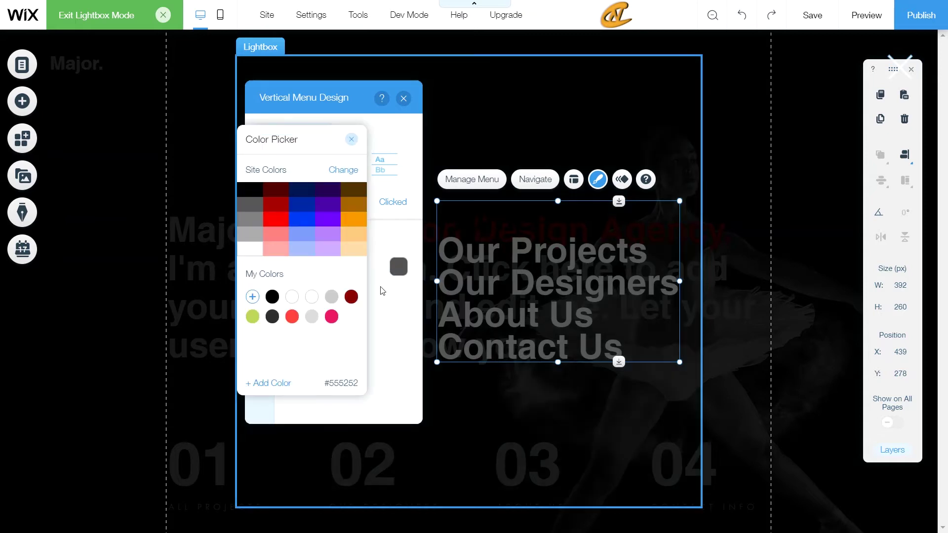
left_click(284, 227)
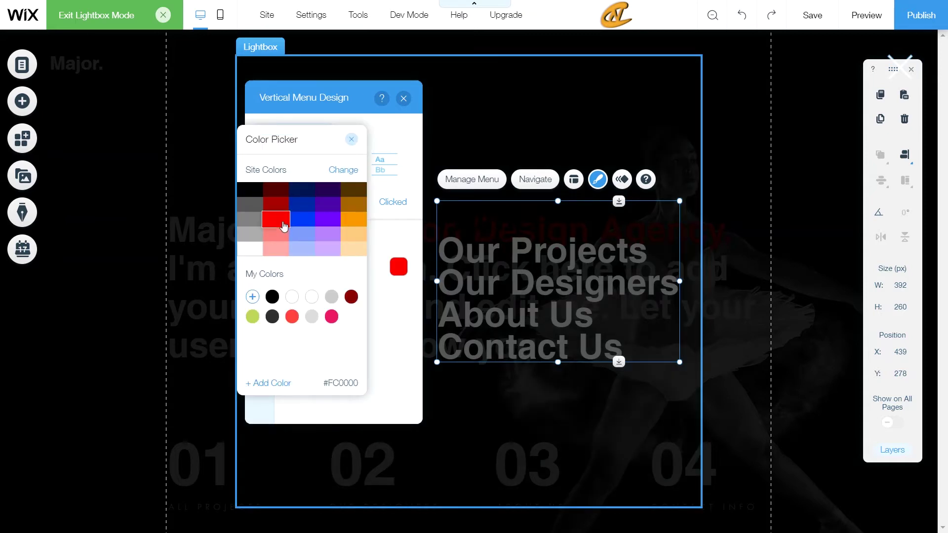
left_click(351, 139)
left_click(392, 203)
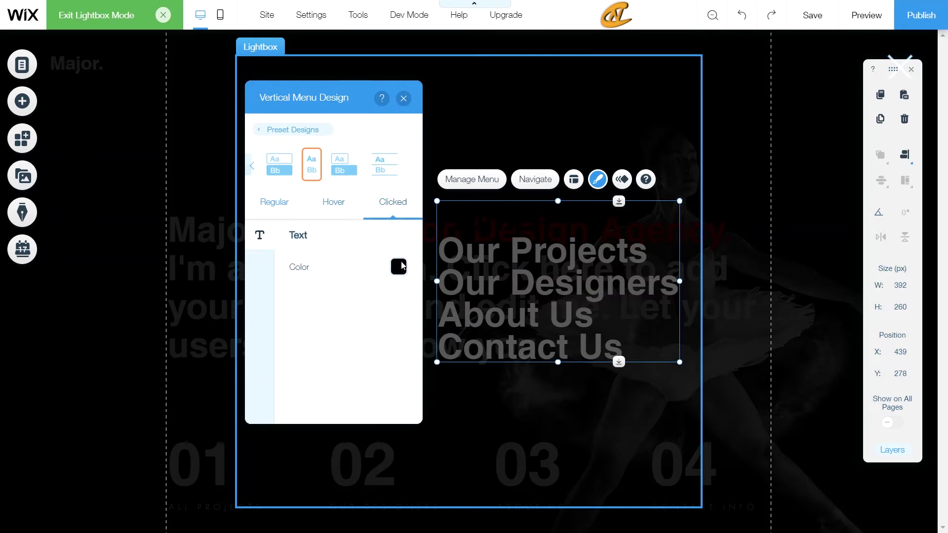
left_click(398, 266)
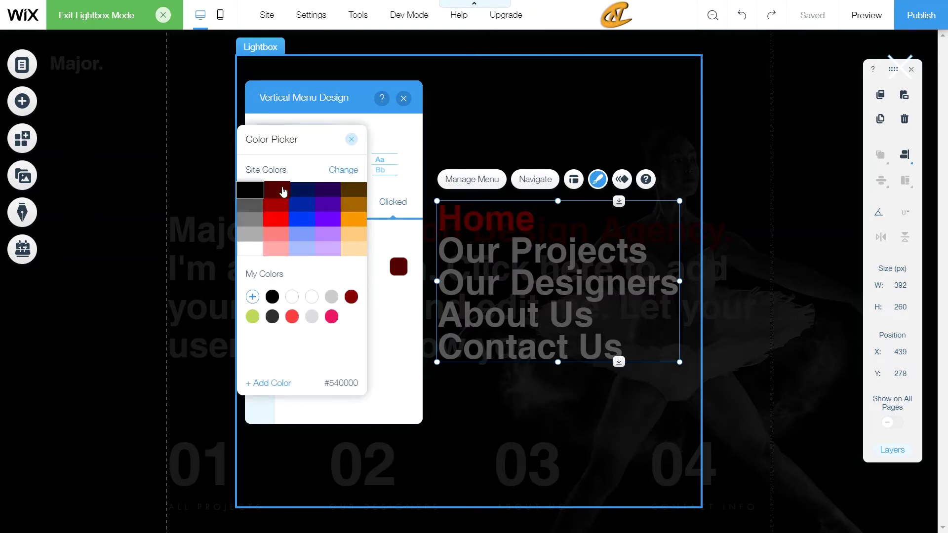
left_click(278, 223)
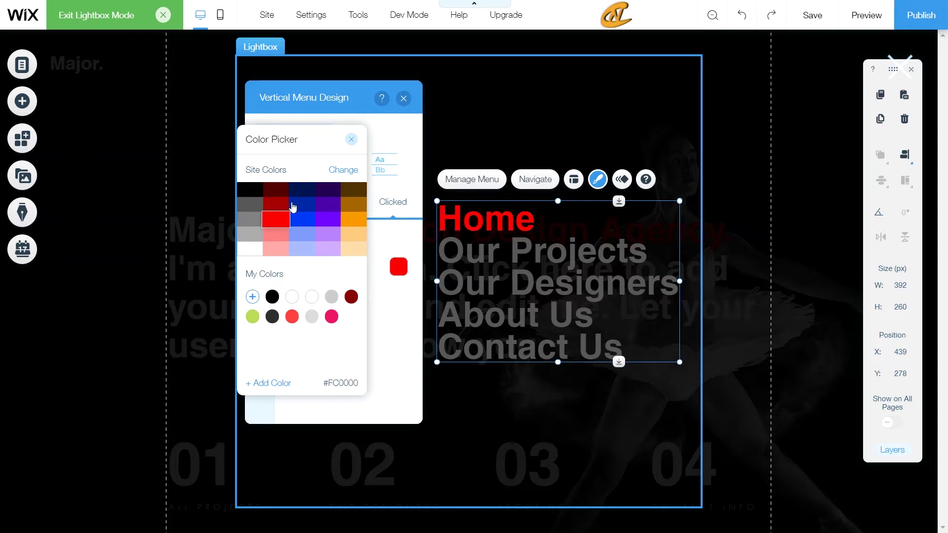
left_click(352, 140)
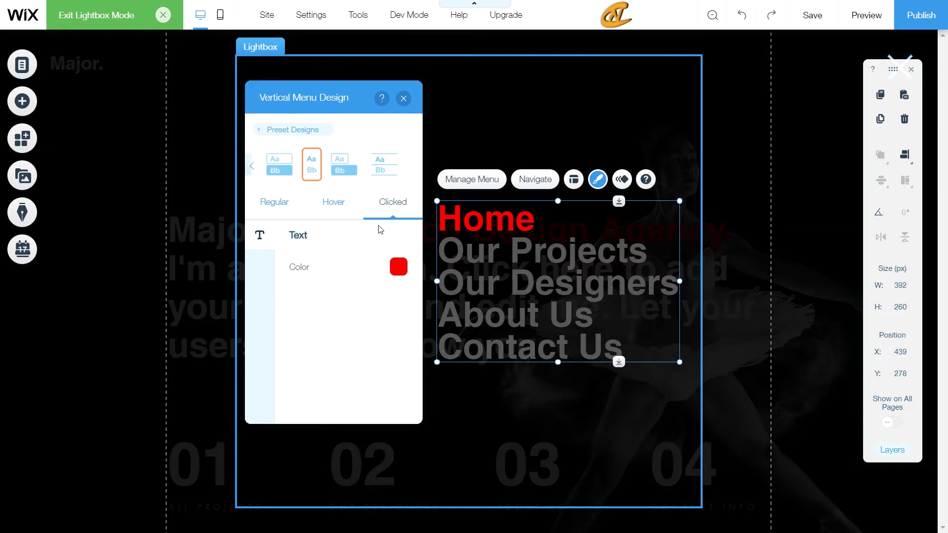
left_click(274, 202)
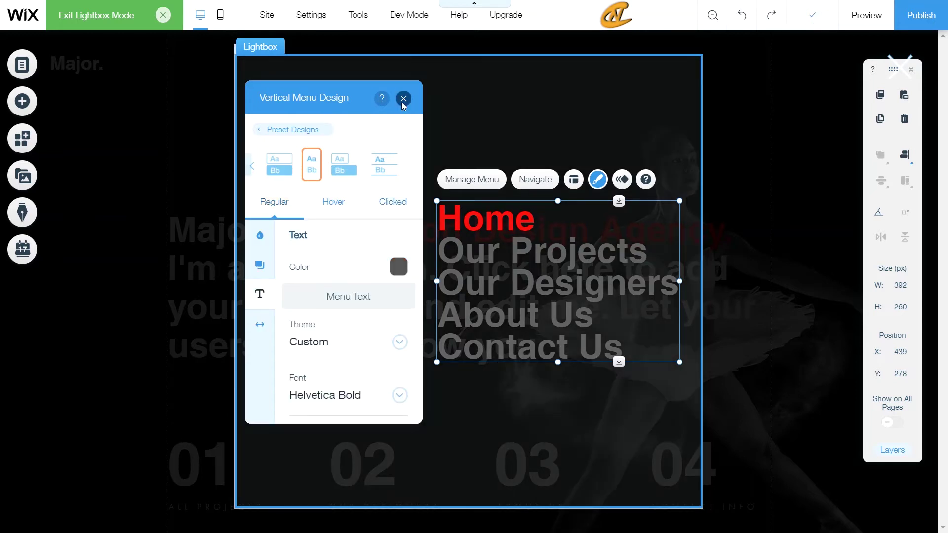
left_click(403, 100)
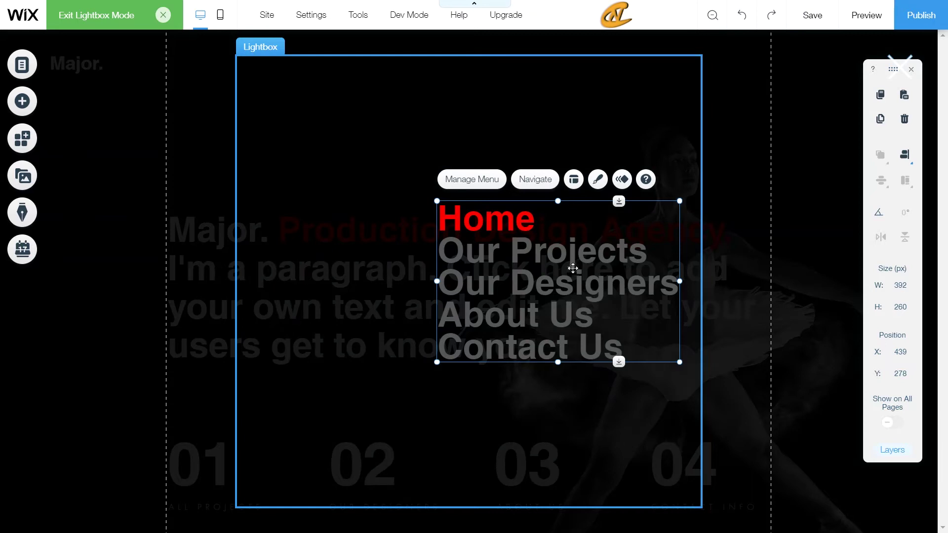
Step: Shift the menu left in the lightbox and centre-align its items via Layouts
left_click_drag(573, 268, 483, 269)
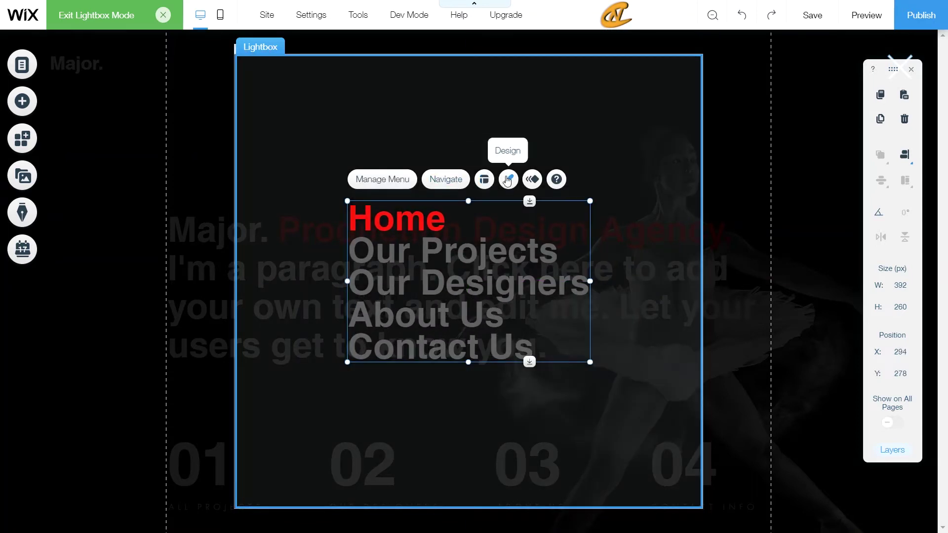
left_click(484, 181)
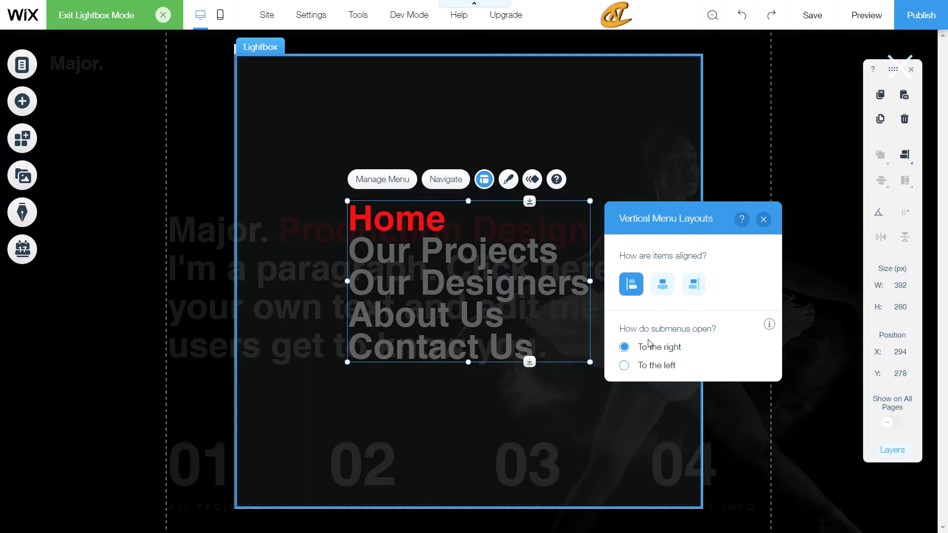
left_click(662, 286)
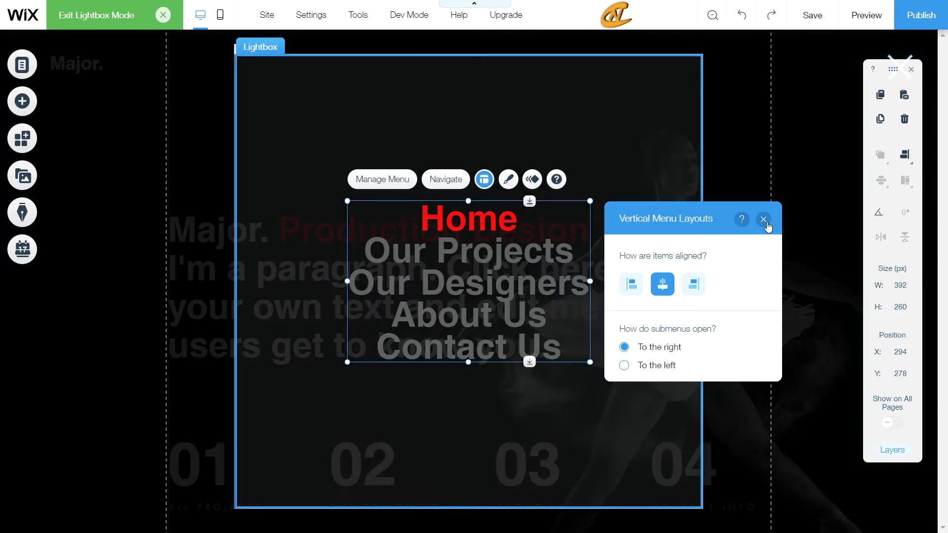
left_click(764, 219)
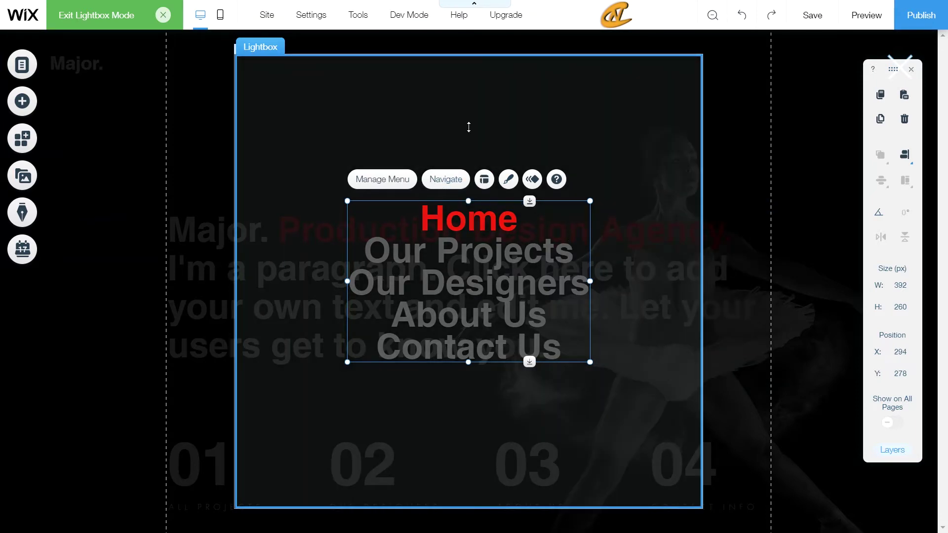
Step: Resize the menu to 514 × 584 px and position it at X 233, Y 116
left_click_drag(468, 127, 470, 88)
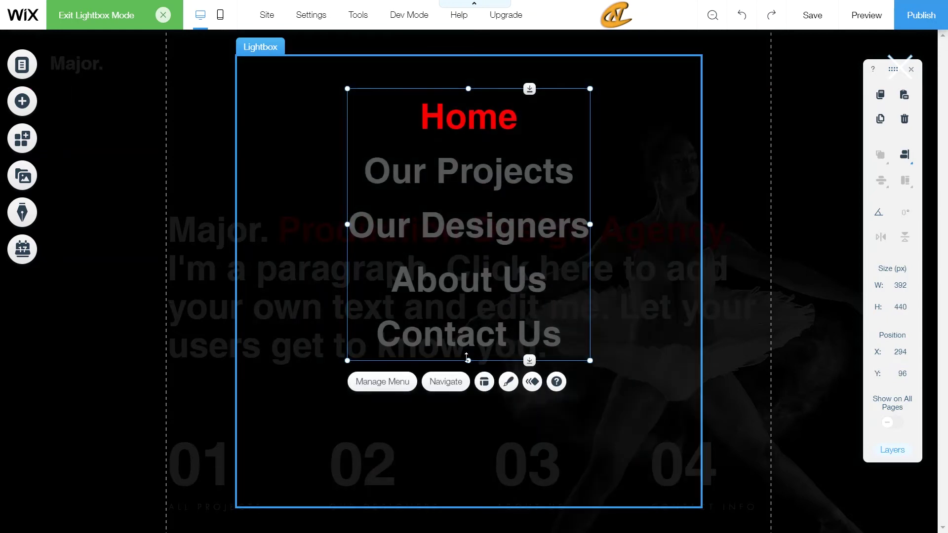
left_click_drag(469, 359, 473, 494)
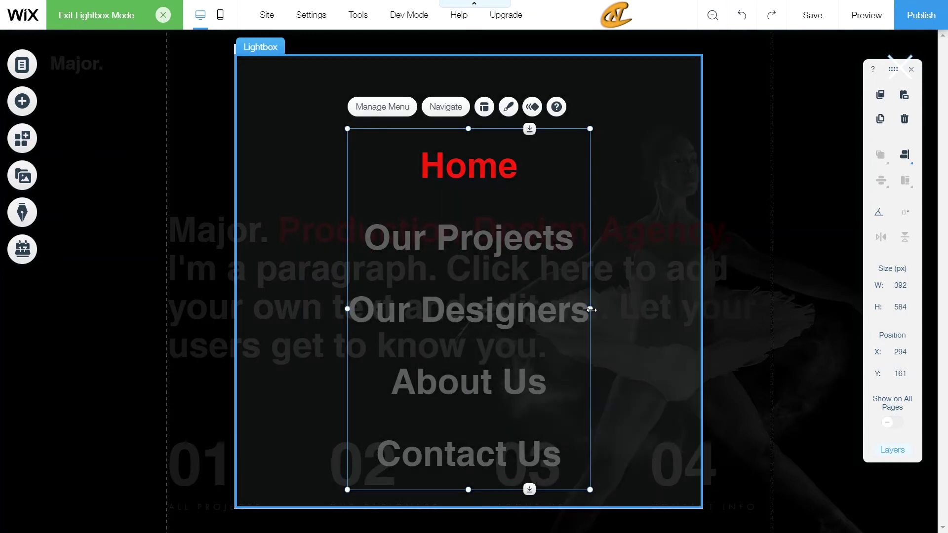
left_click_drag(591, 309, 670, 311)
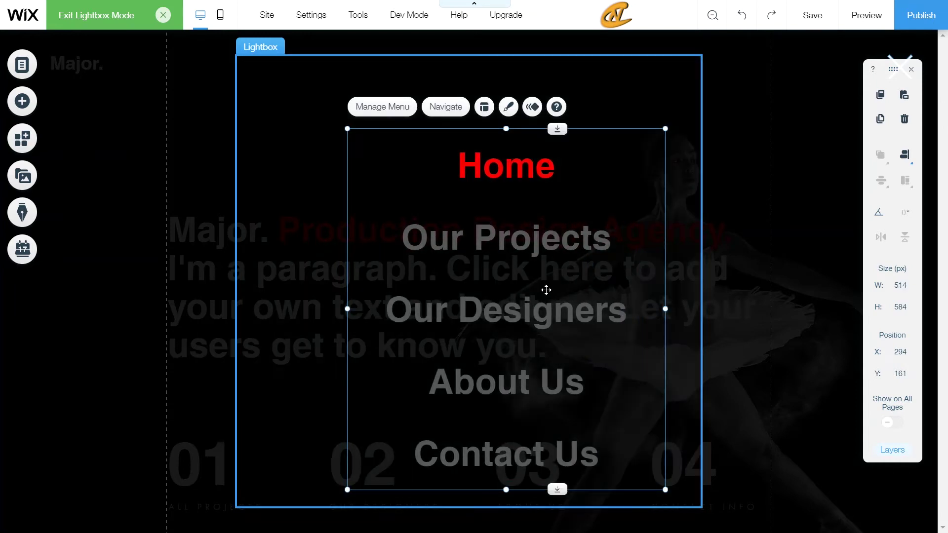
left_click_drag(523, 282, 494, 261)
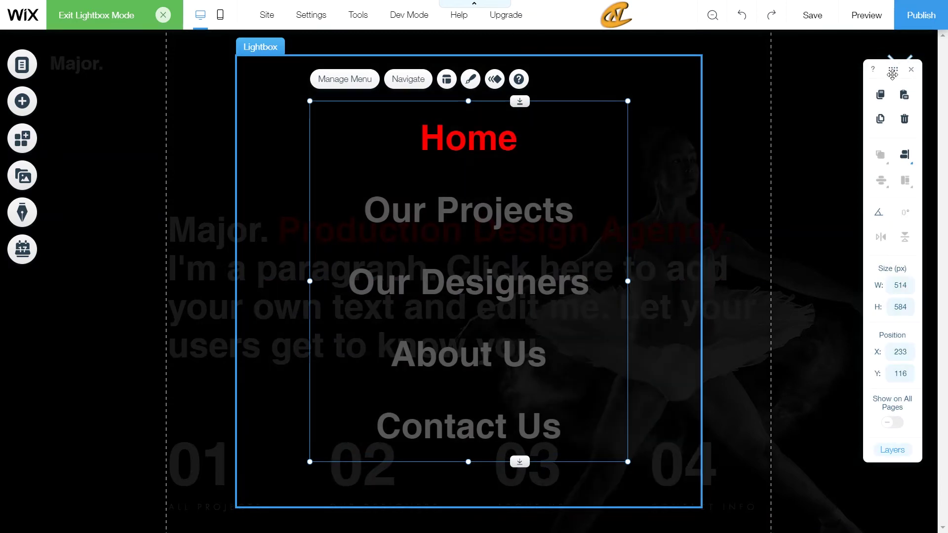
Step: Pin the lightbox close X with horizontal offset 75 and vertical offset 36
left_click_drag(893, 75, 879, 102)
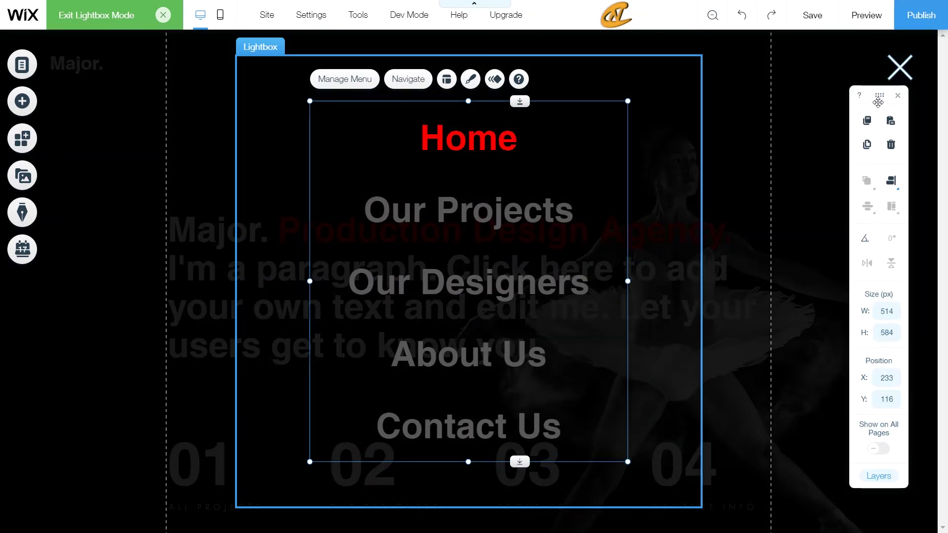
left_click(899, 69)
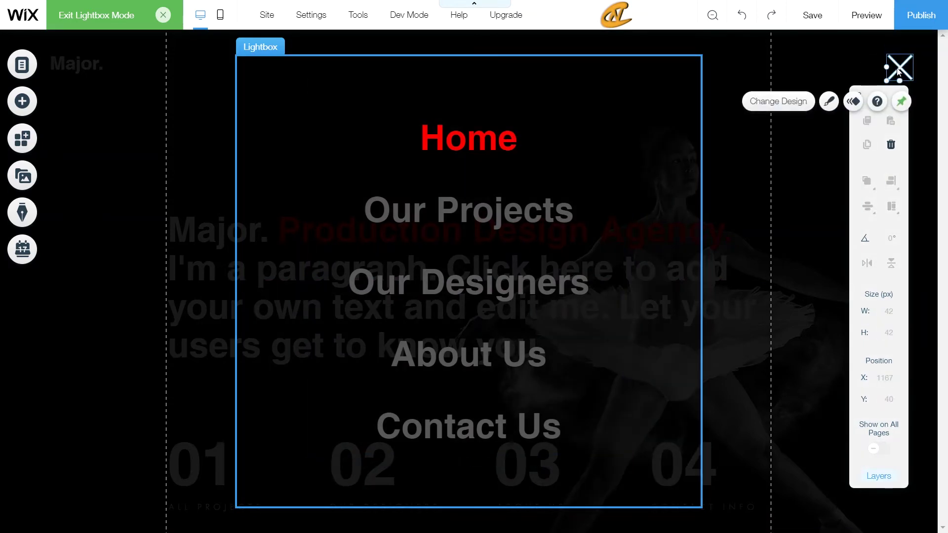
left_click(901, 101)
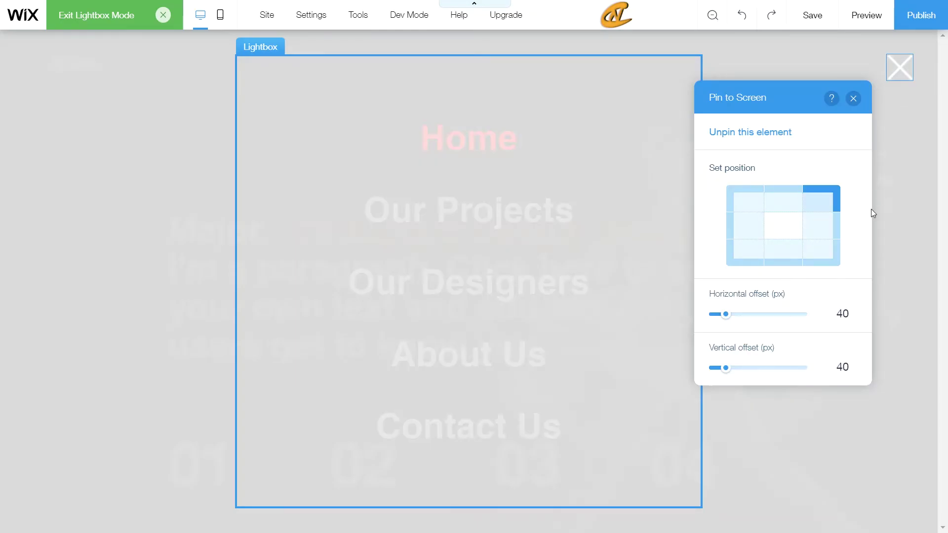
left_click(845, 315)
type("75")
left_click(836, 375)
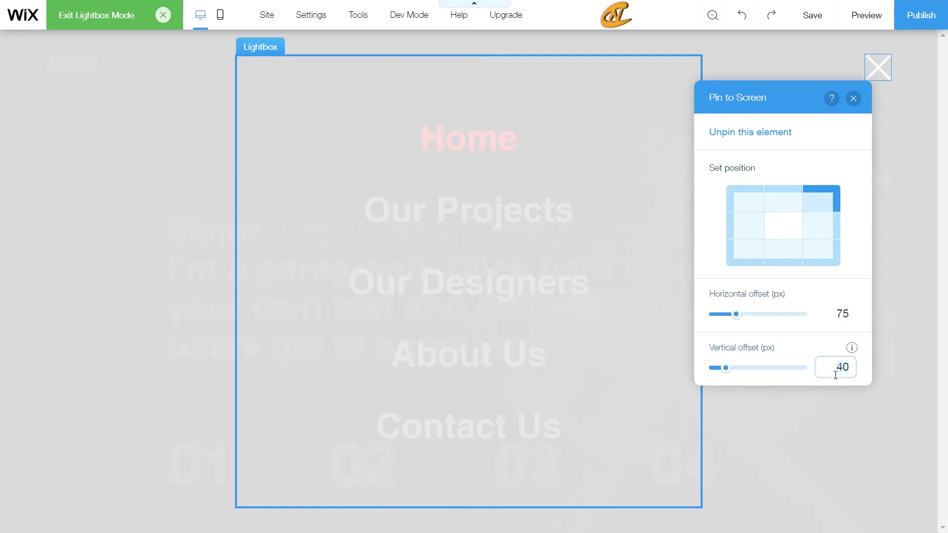
type("36")
key("Return")
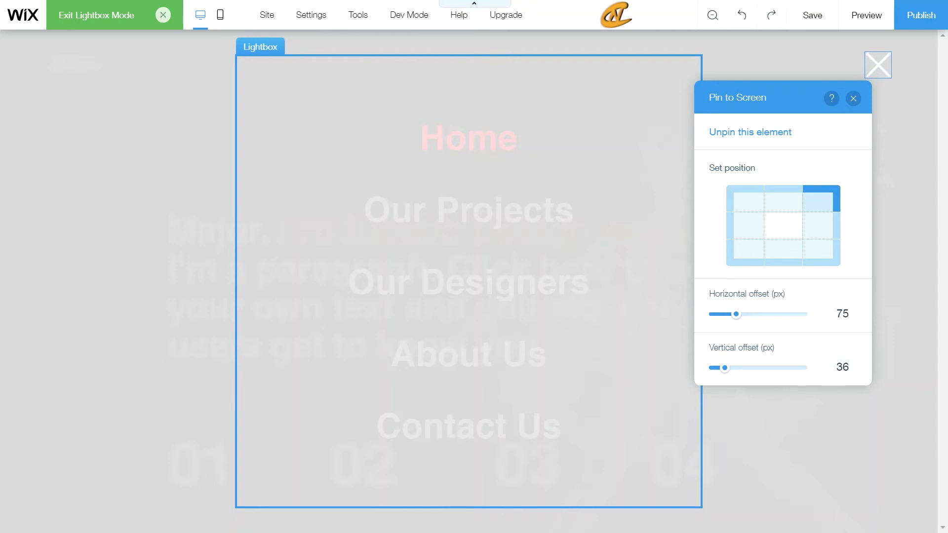
left_click(854, 99)
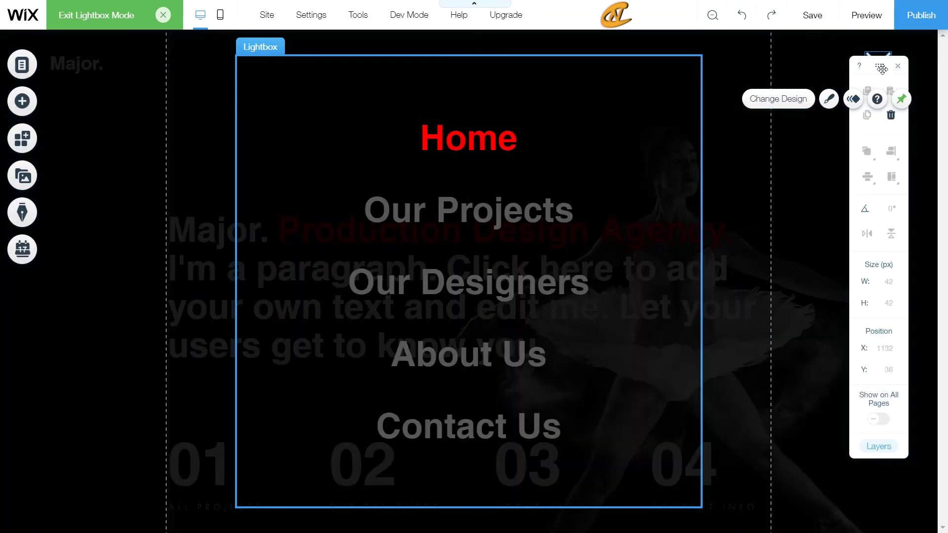
left_click(887, 70)
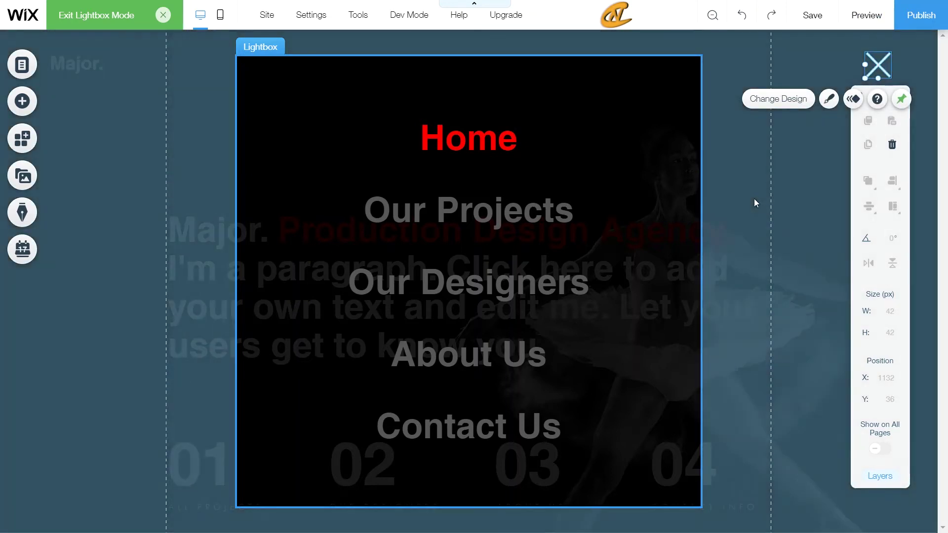
left_click(754, 198)
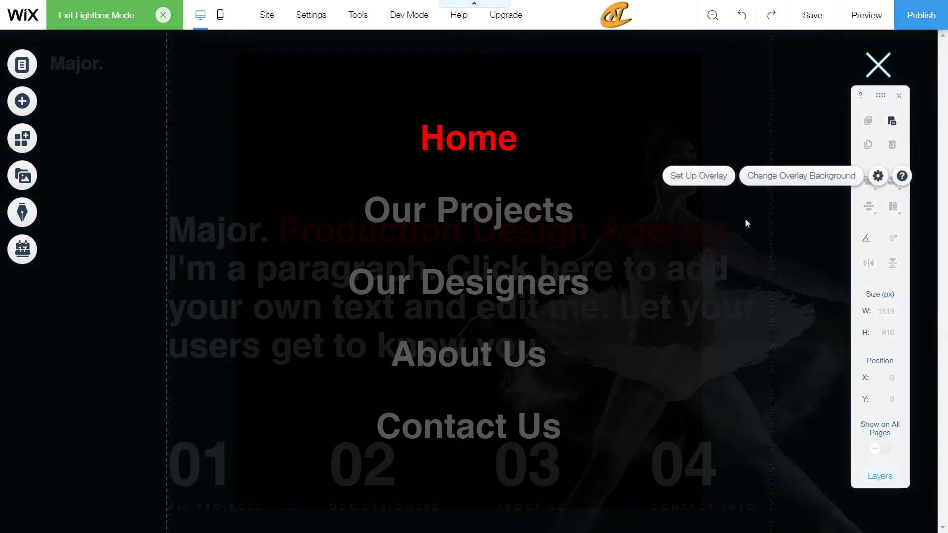
left_click(708, 178)
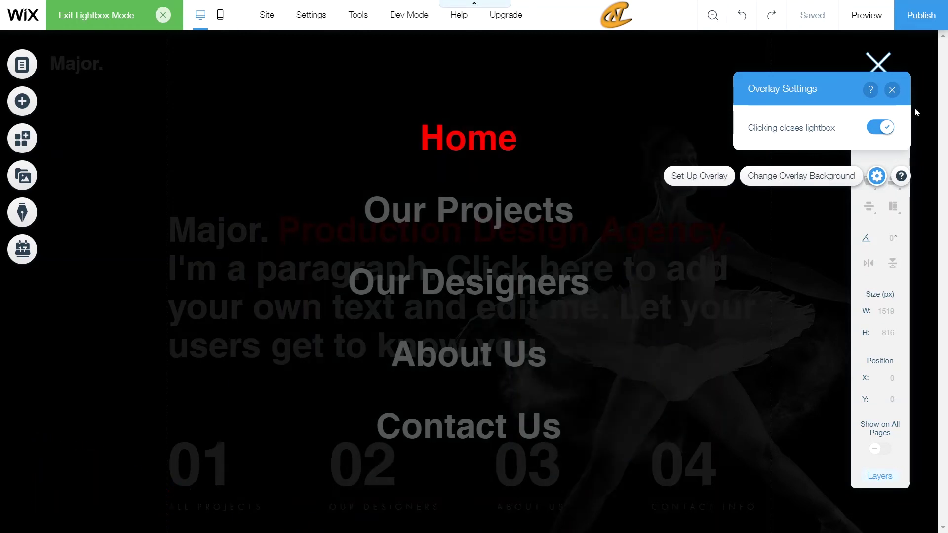
left_click(892, 91)
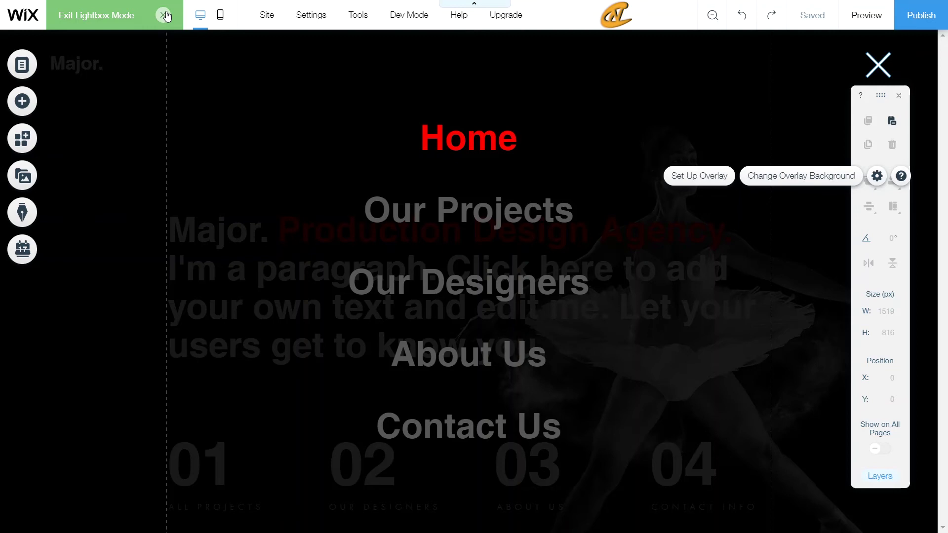
left_click(164, 16)
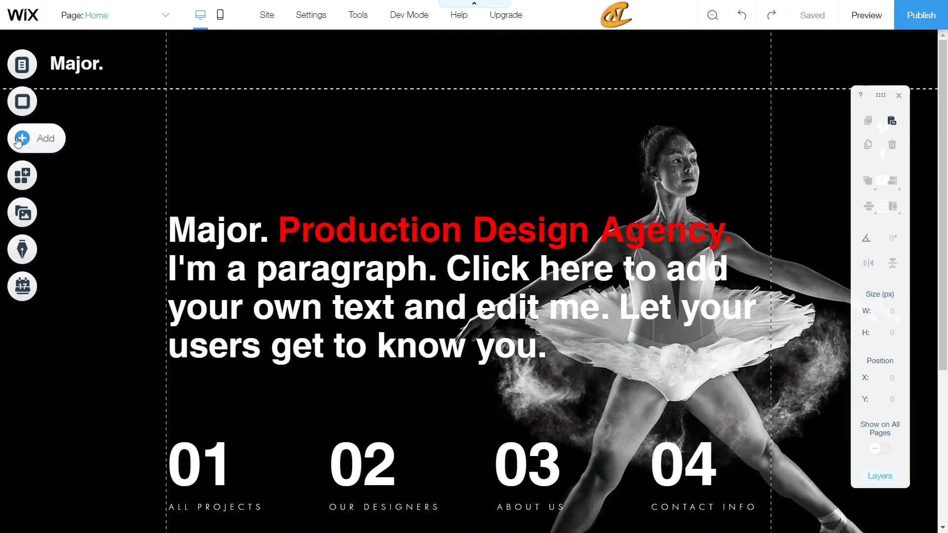
Step: From Add, browse Vector Art and Shapes, then open the full Basic Shapes library
left_click(18, 142)
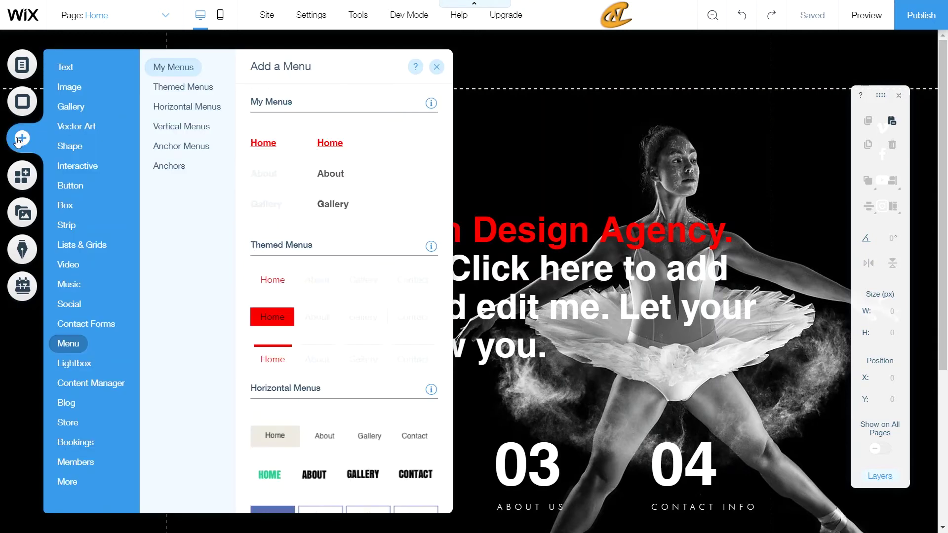
left_click(87, 126)
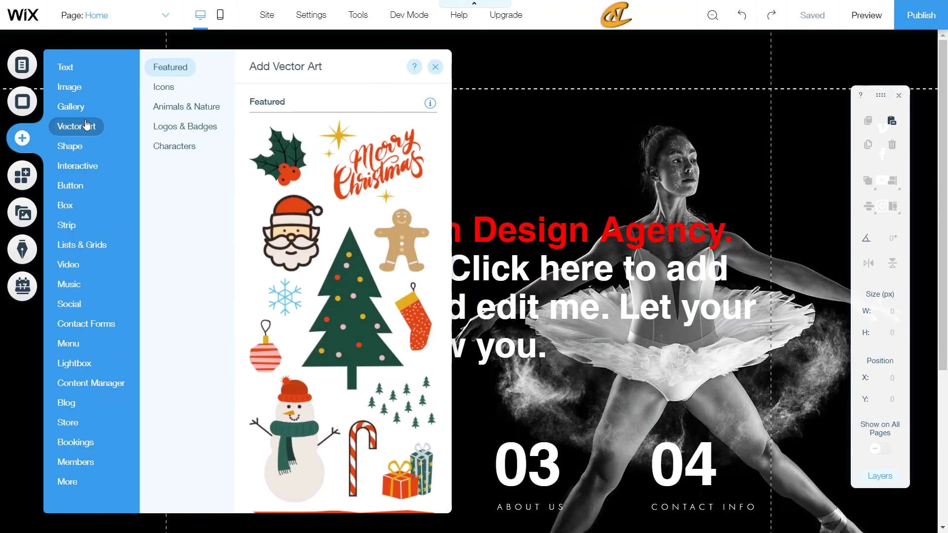
left_click(164, 92)
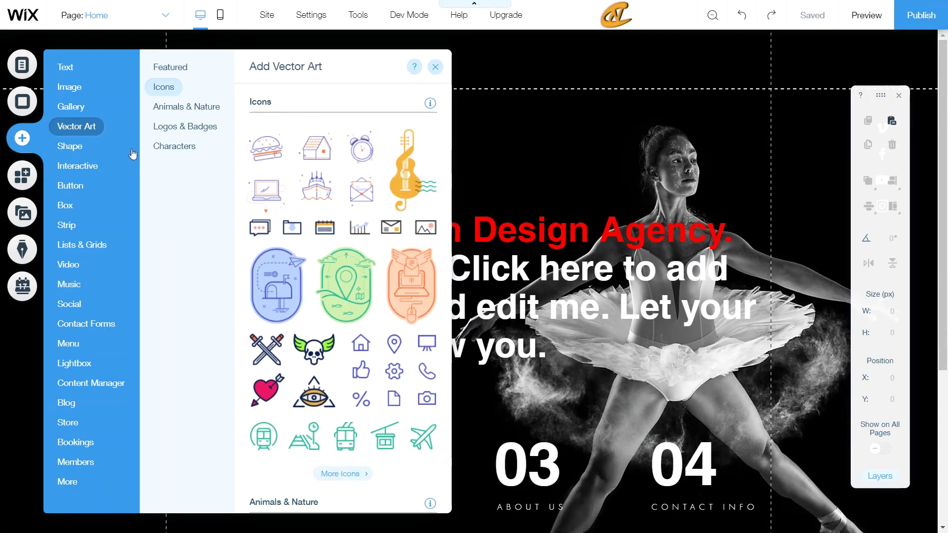
left_click(73, 150)
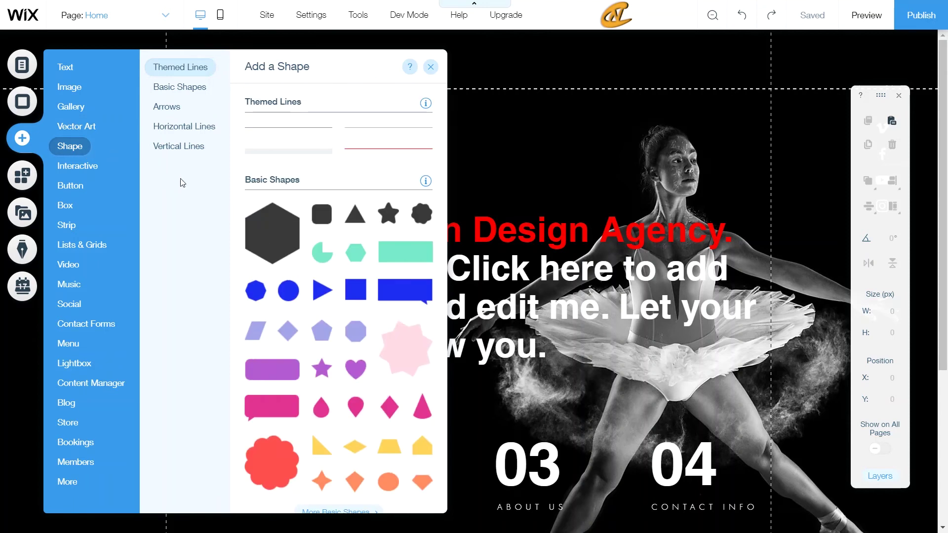
scroll(258, 144, "down", 6)
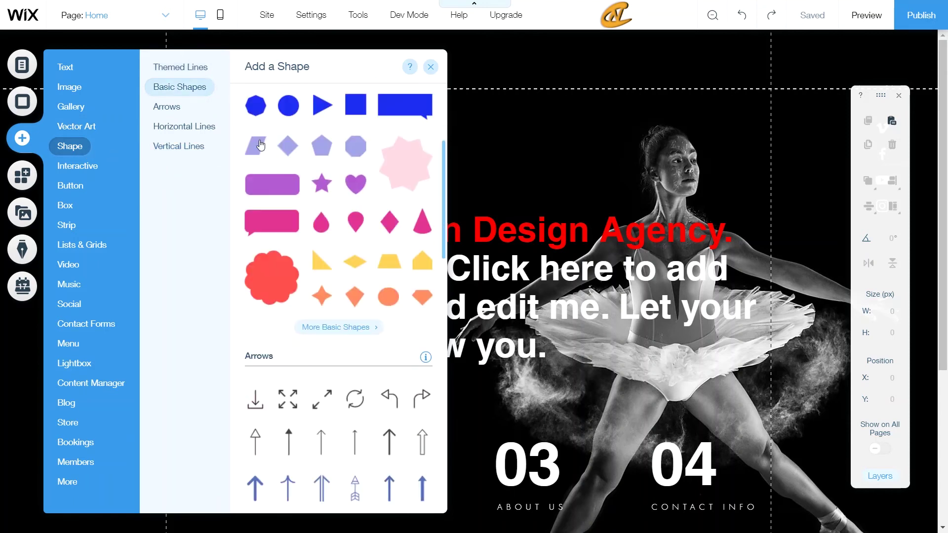
scroll(334, 205, "down", 4)
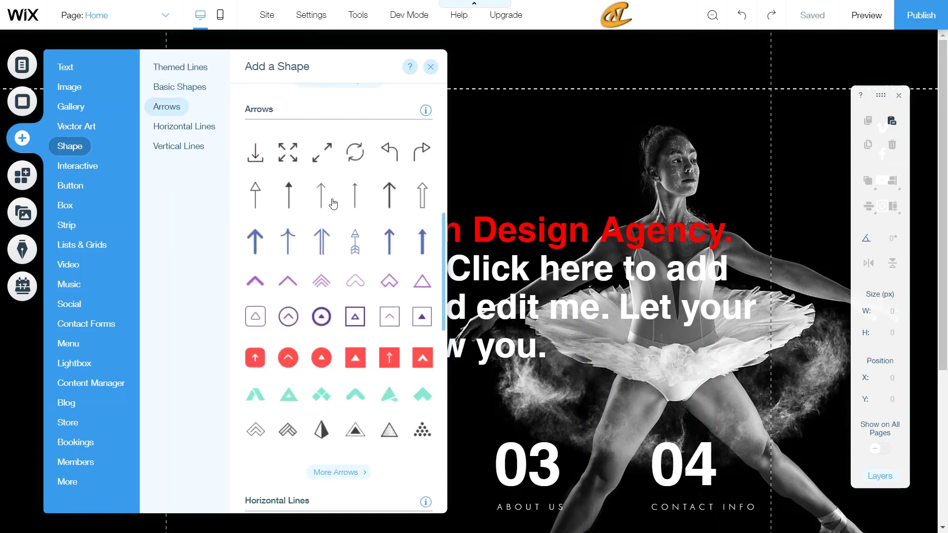
scroll(341, 247, "up", 5)
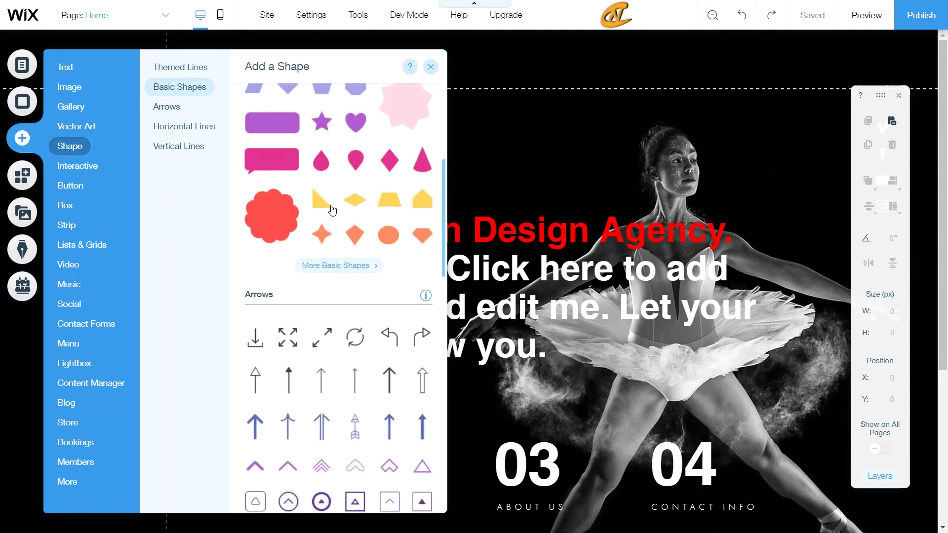
left_click(345, 271)
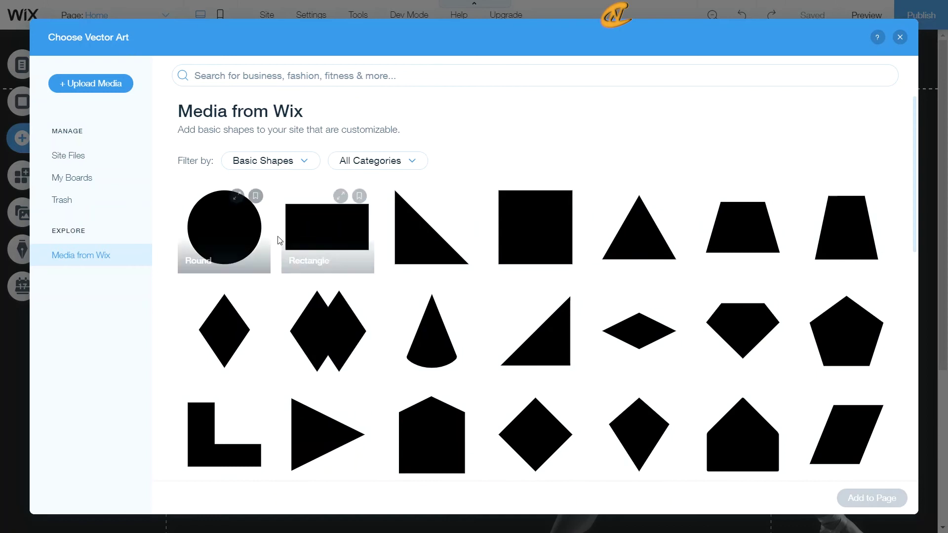
Step: Search the vector art library for 'menu' and choose the stripe hamburger icon
left_click(375, 163)
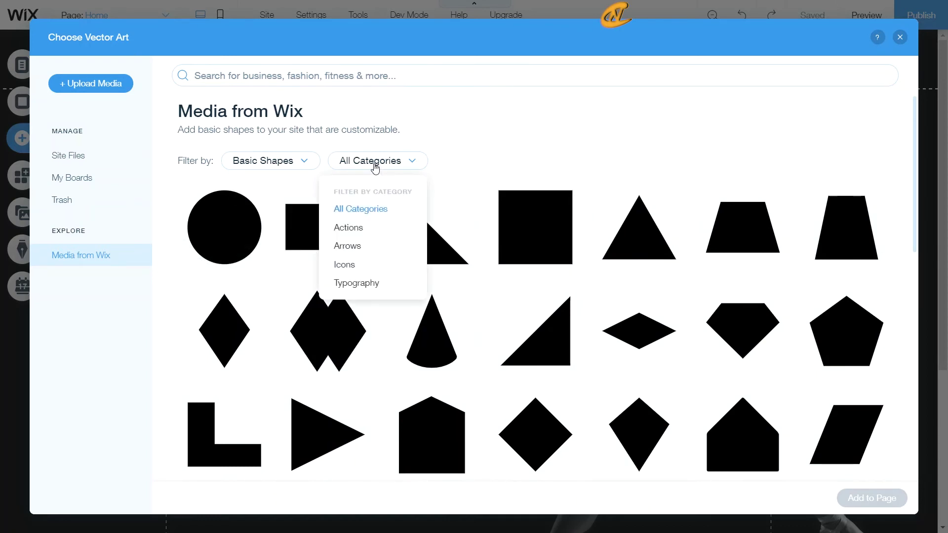
left_click(376, 164)
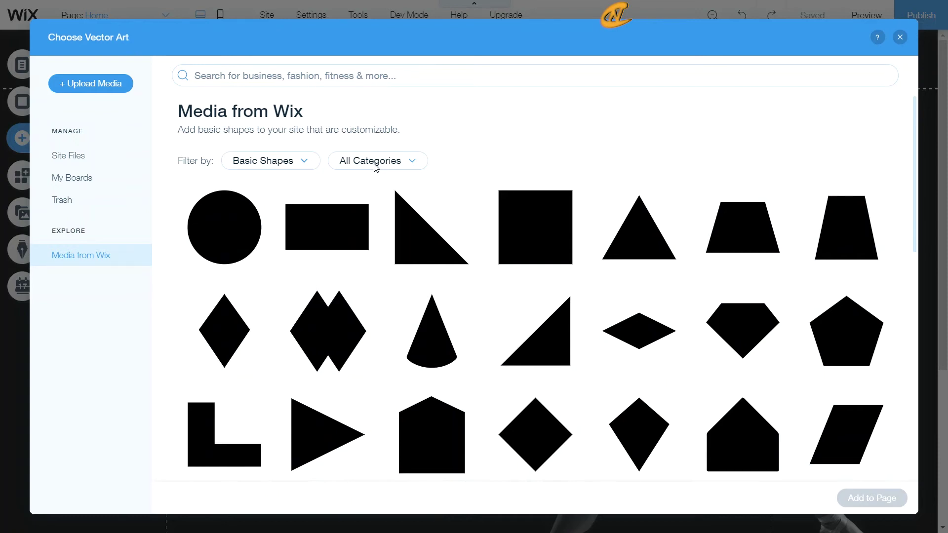
left_click(258, 77)
left_click(356, 79)
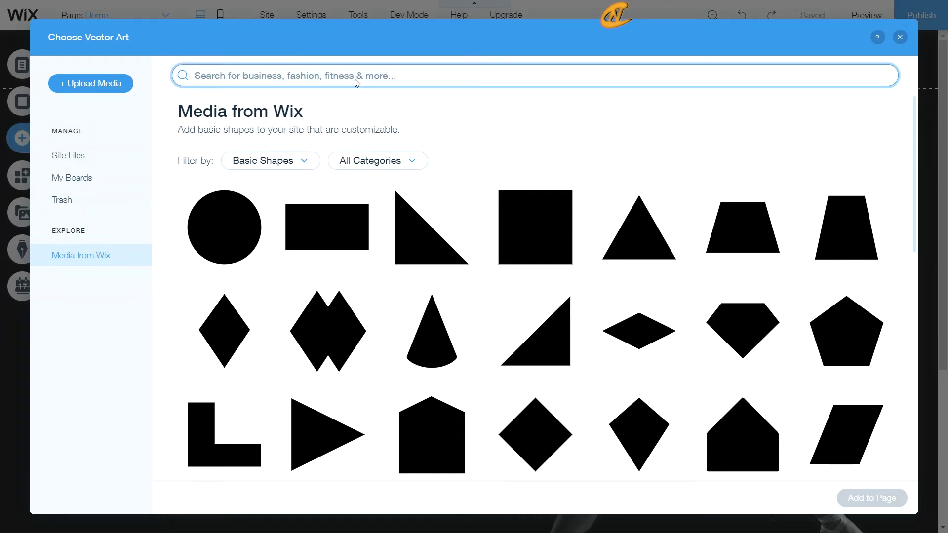
type("menu")
key("Return")
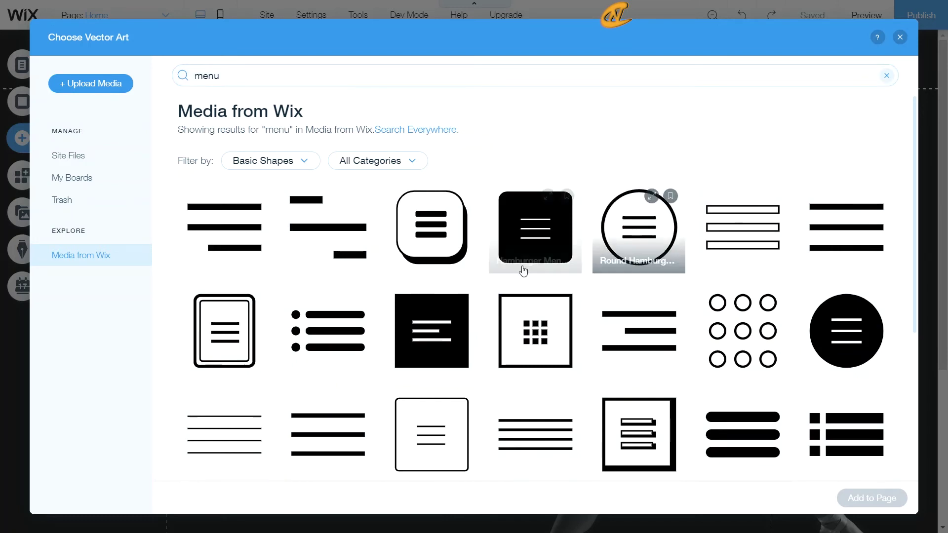
scroll(494, 267, "down", 4)
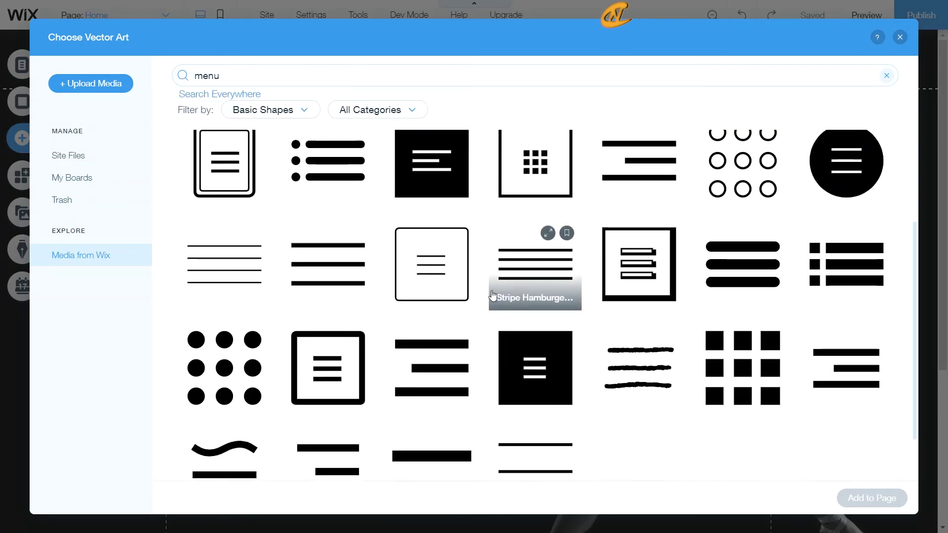
scroll(481, 299, "down", 2)
scroll(572, 317, "up", 4)
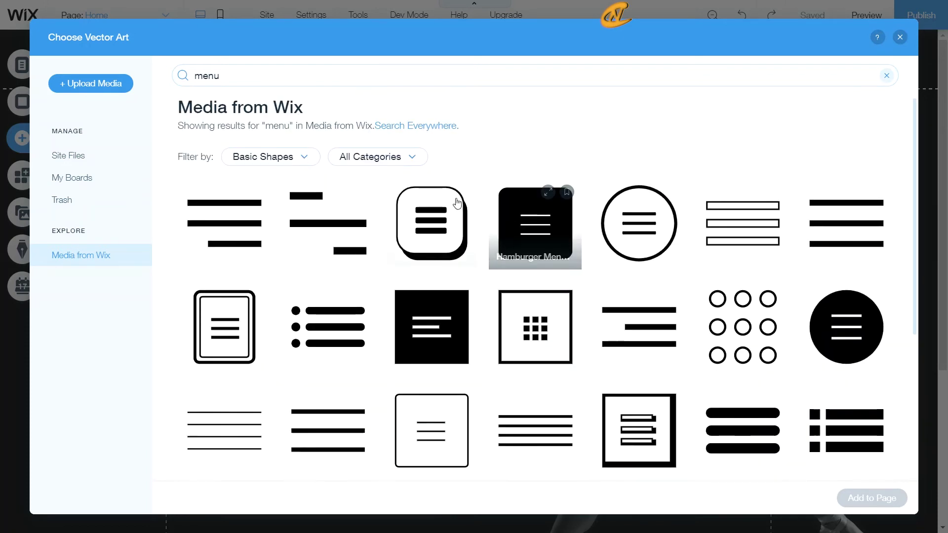
left_click(835, 235)
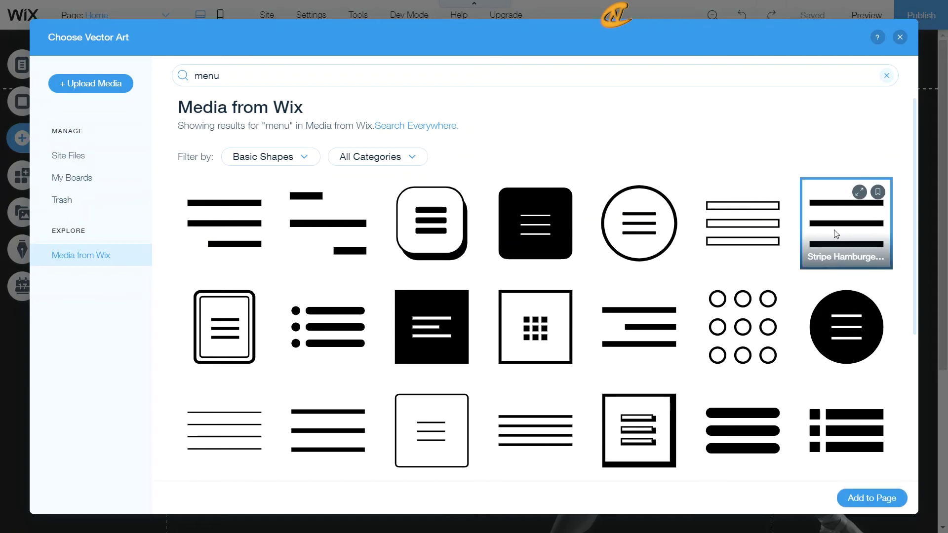
Step: Place the hamburger icon near the header, fill it white, and shrink it to 54 × 48 px
left_click(858, 498)
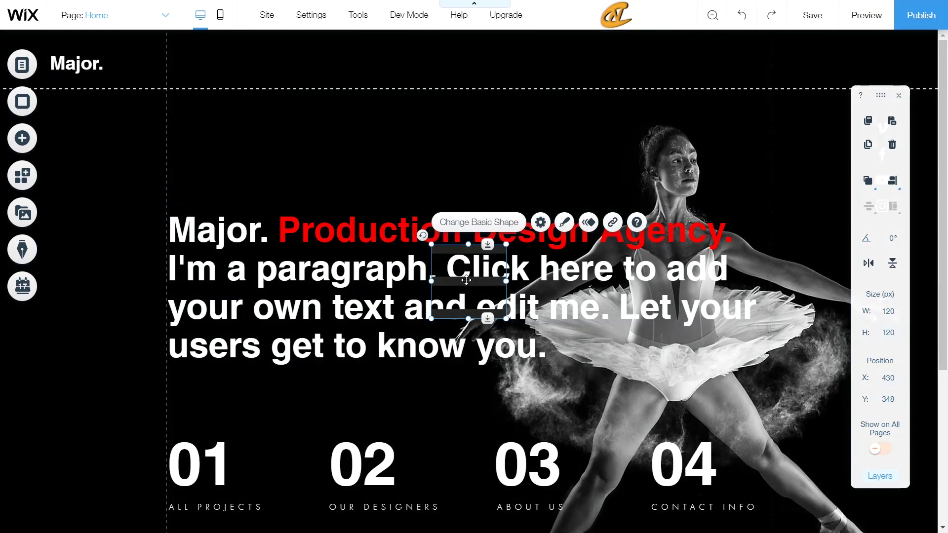
left_click_drag(466, 281, 538, 153)
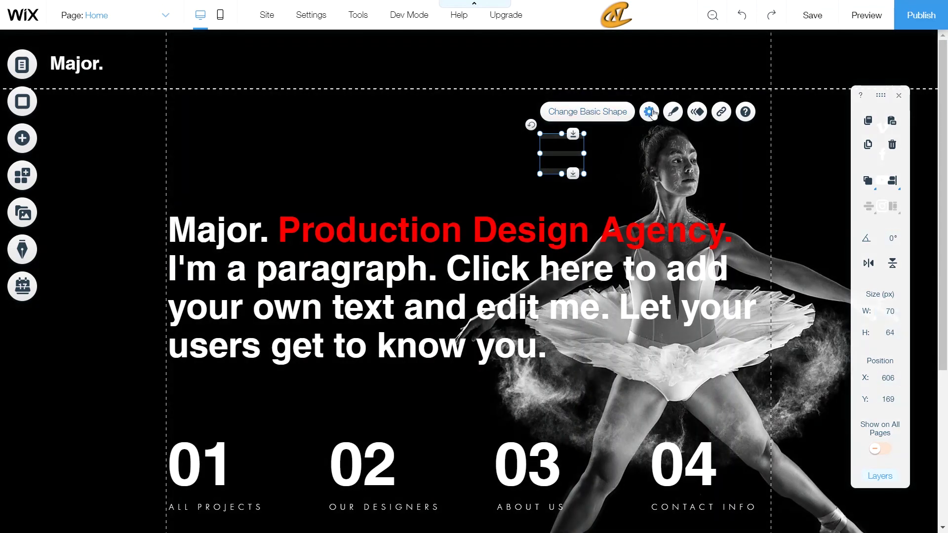
left_click(673, 111)
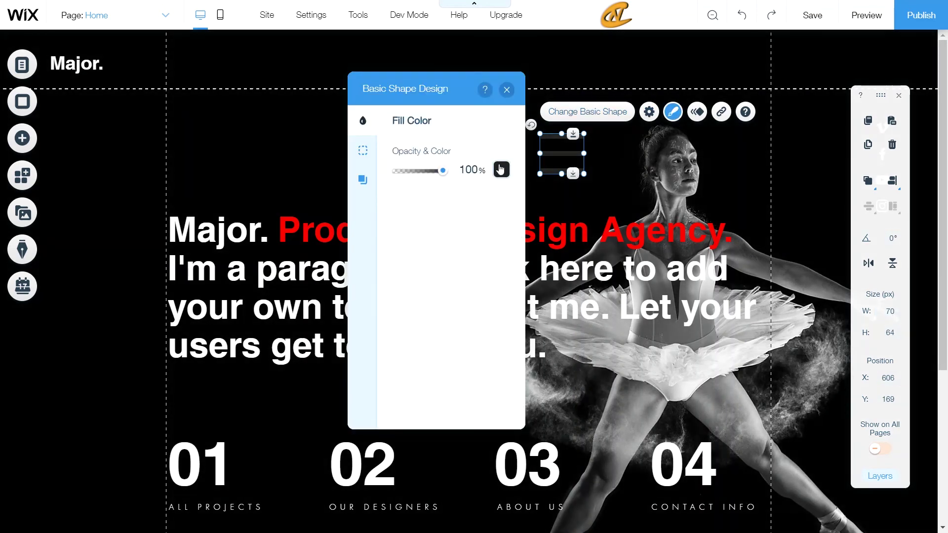
left_click(501, 169)
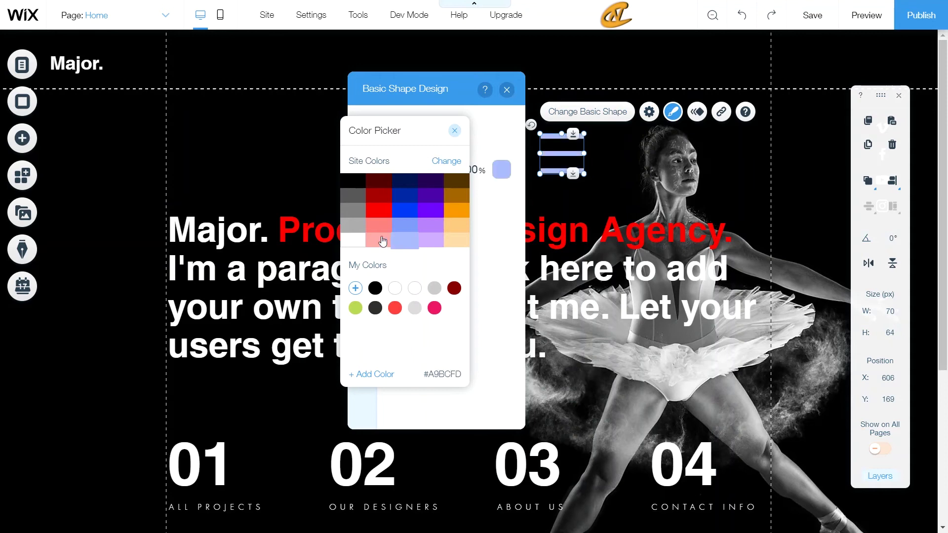
left_click(353, 240)
left_click(453, 132)
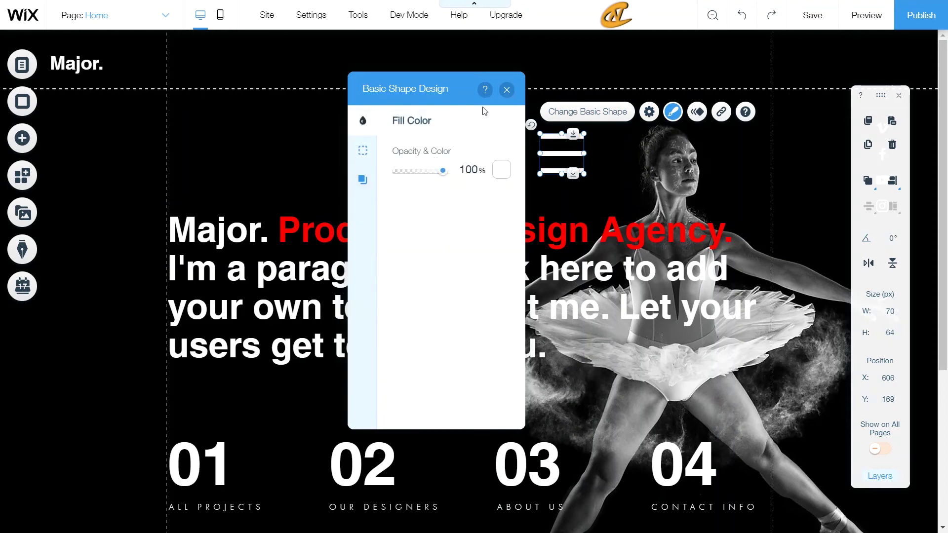
left_click(506, 89)
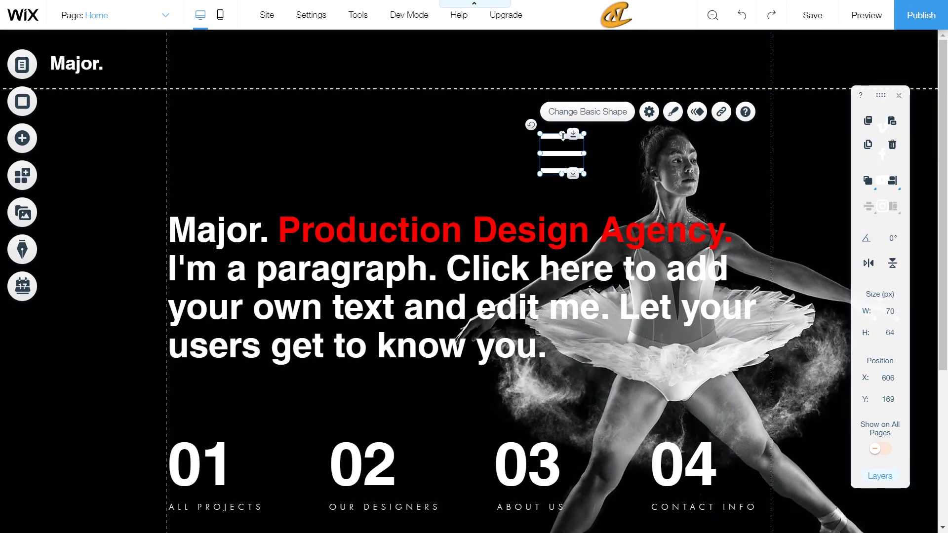
left_click_drag(563, 135, 549, 159)
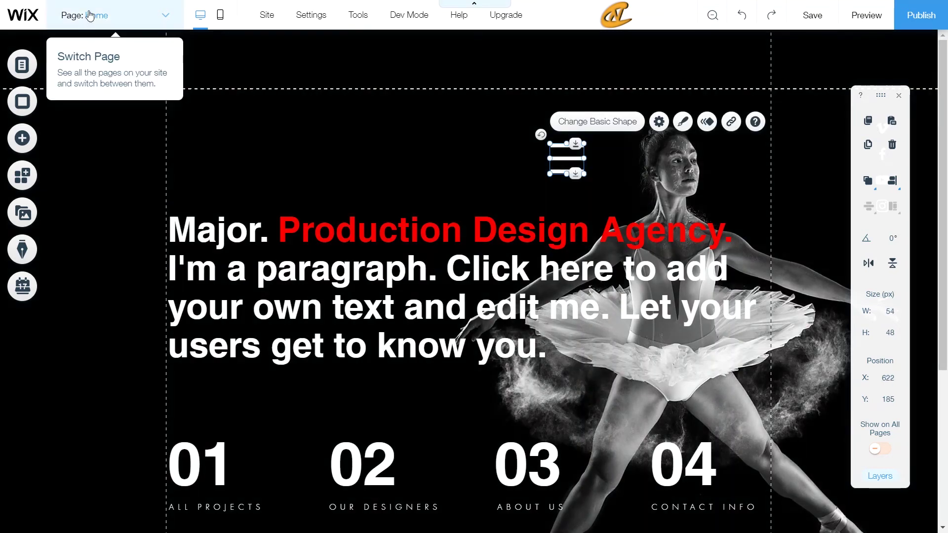
Step: Check the size of the Menu lightbox's close X, then return to the Home page
left_click(94, 14)
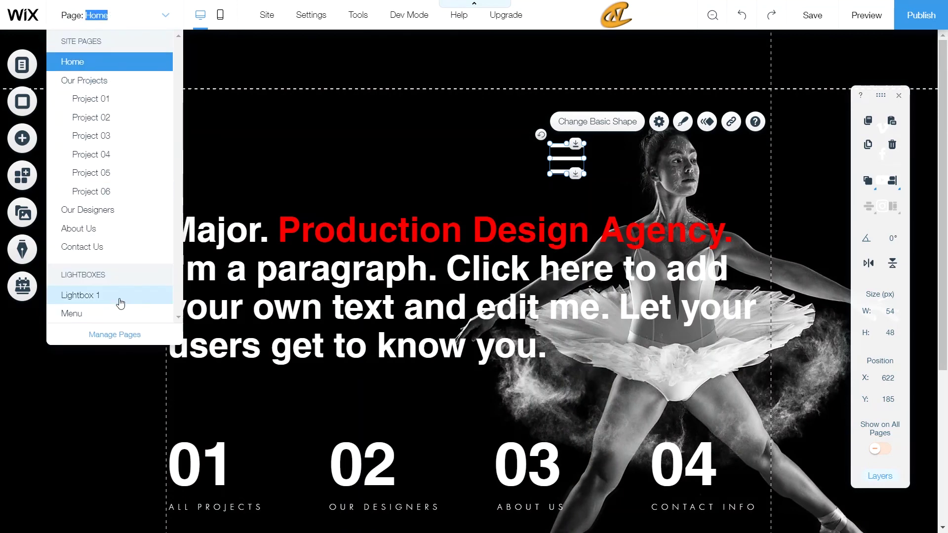
left_click(126, 314)
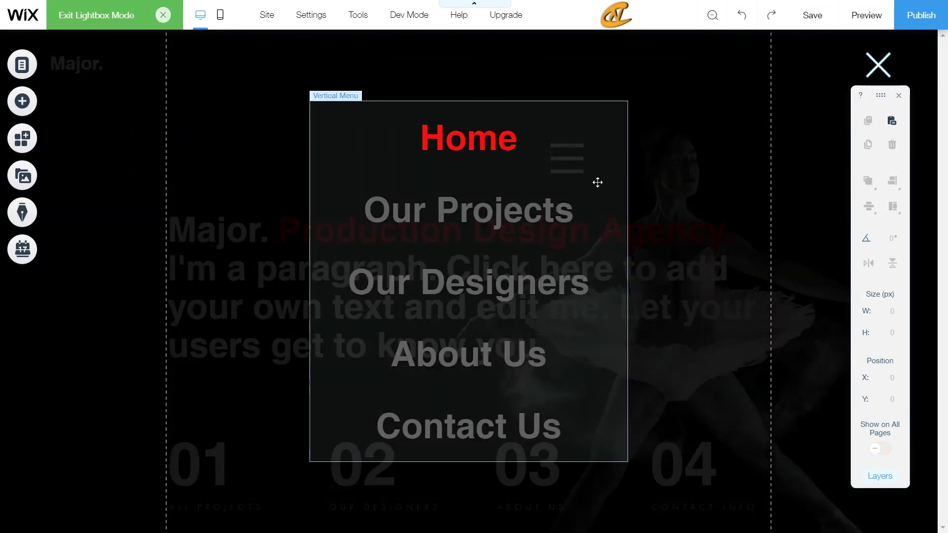
left_click(879, 66)
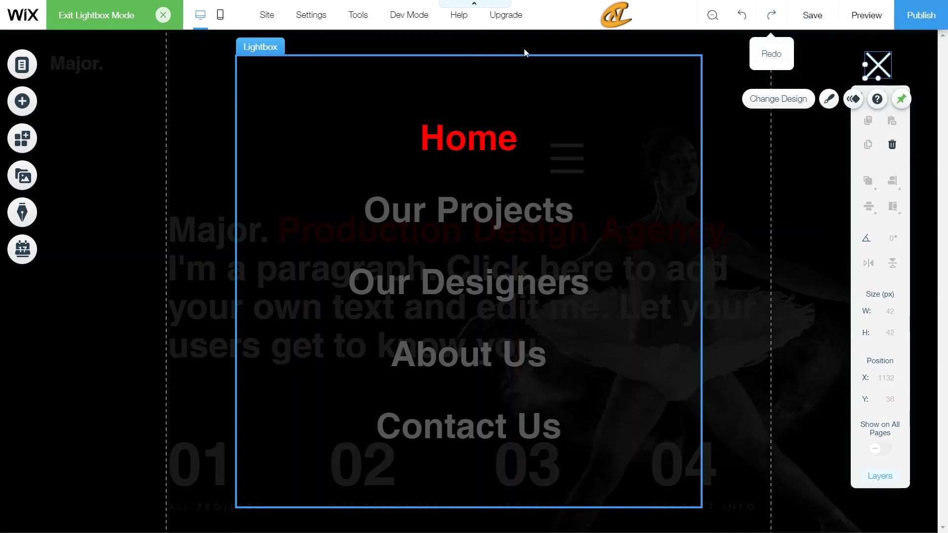
left_click(163, 15)
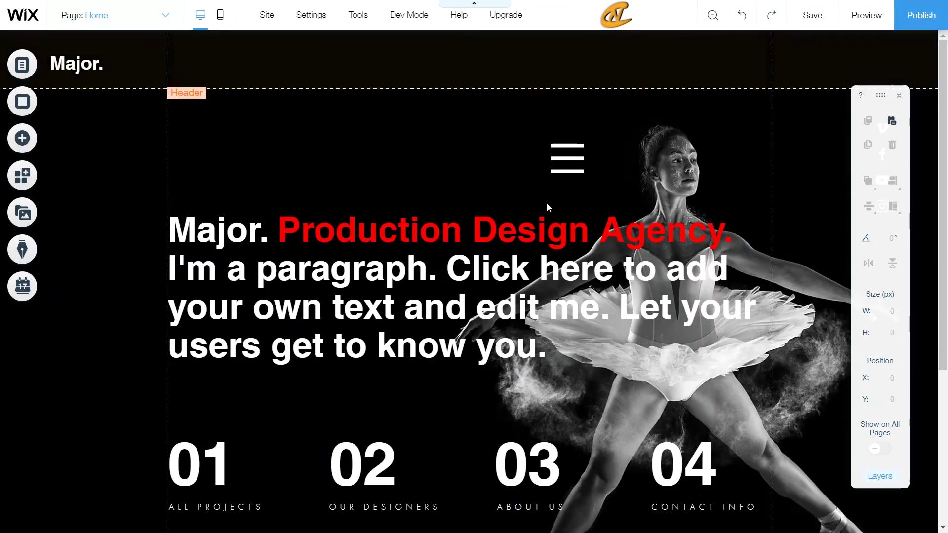
Step: Set the header hamburger icon's width and height to 42 px
left_click(557, 170)
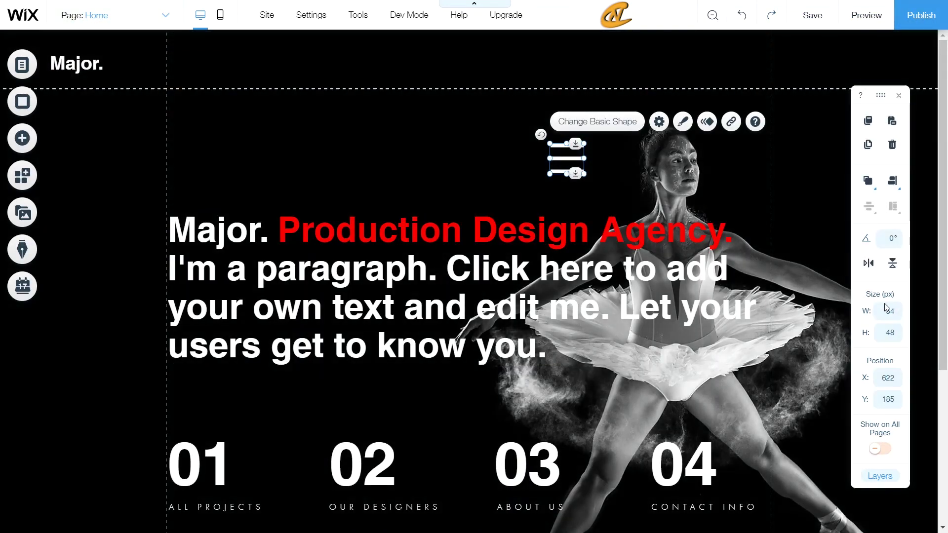
left_click(887, 312)
type("2")
key("Return")
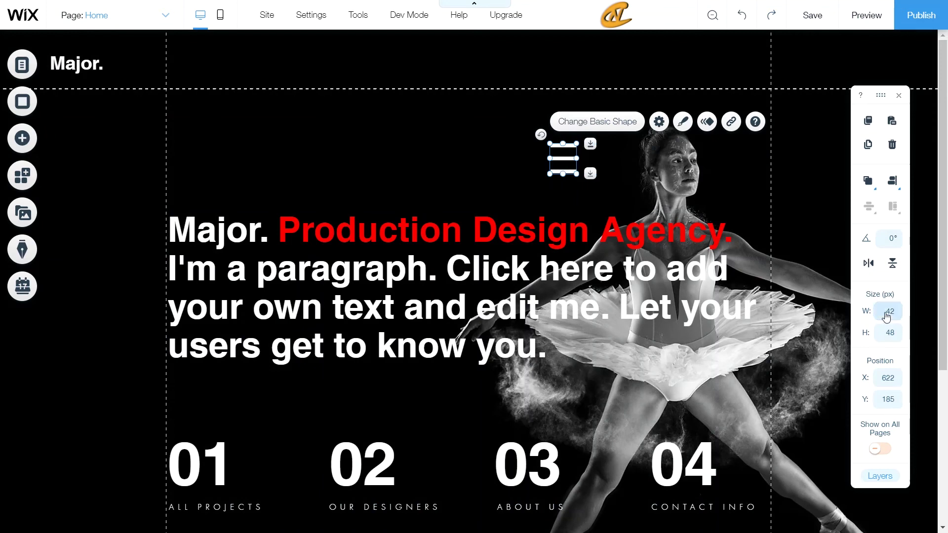
left_click(895, 331)
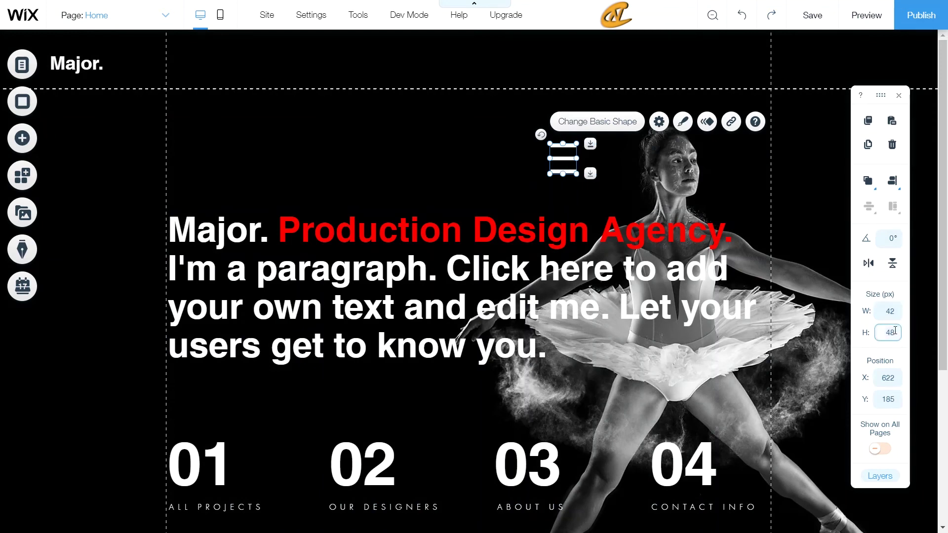
type("42")
key("Return")
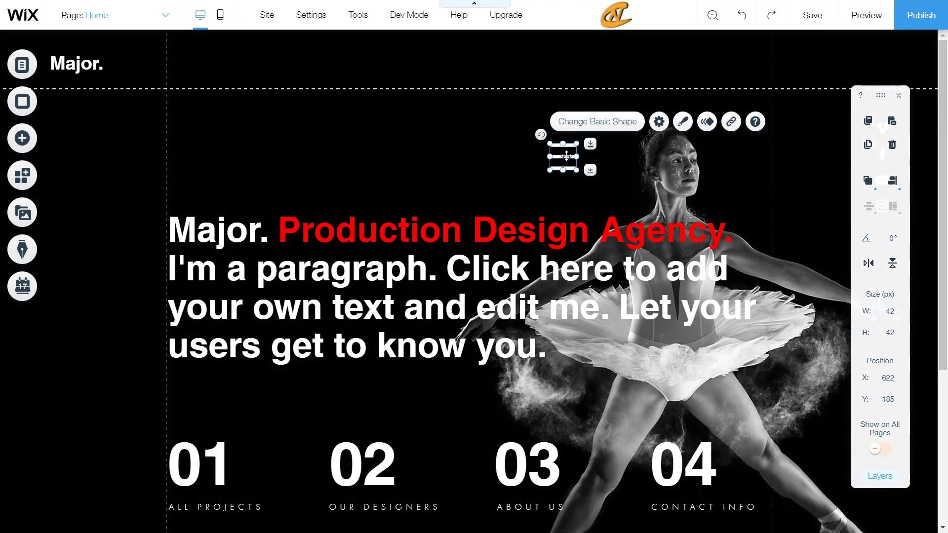
right_click(566, 156)
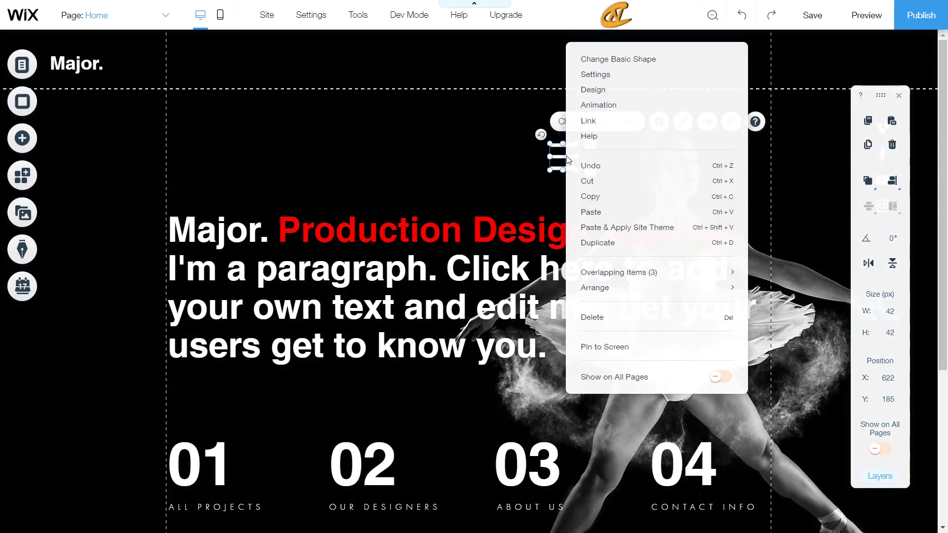
Step: Pin the hamburger icon to the top-right corner with offsets 71 px horizontal and 36 px vertical
left_click(636, 348)
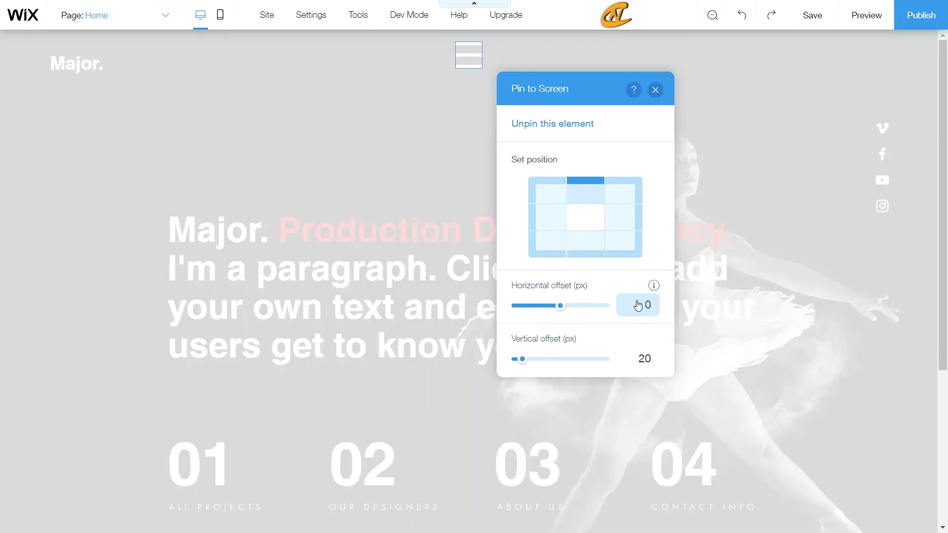
left_click(638, 301)
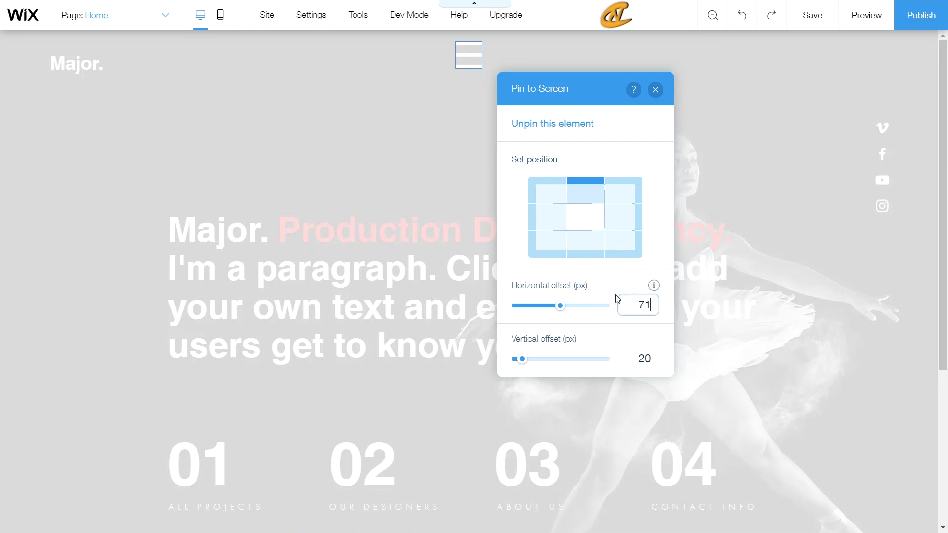
left_click(631, 194)
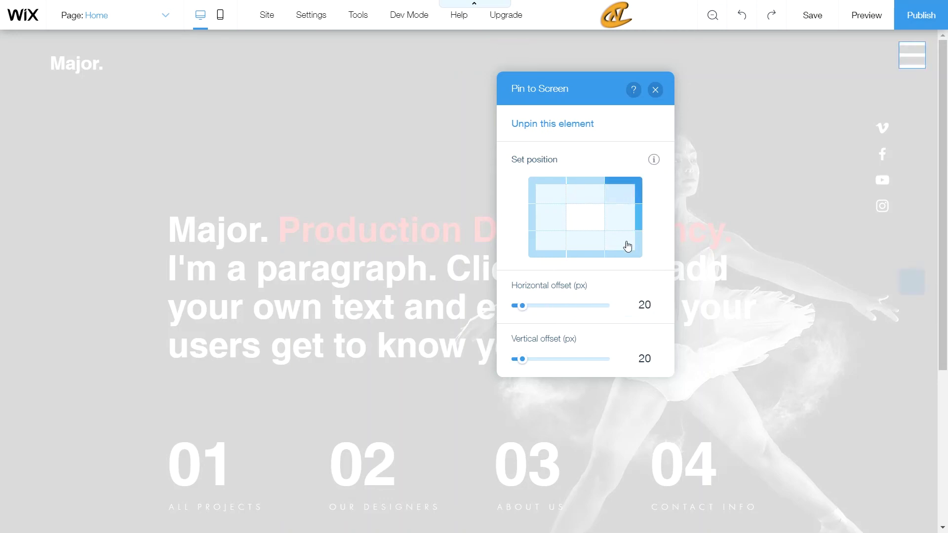
left_click(637, 302)
type("71")
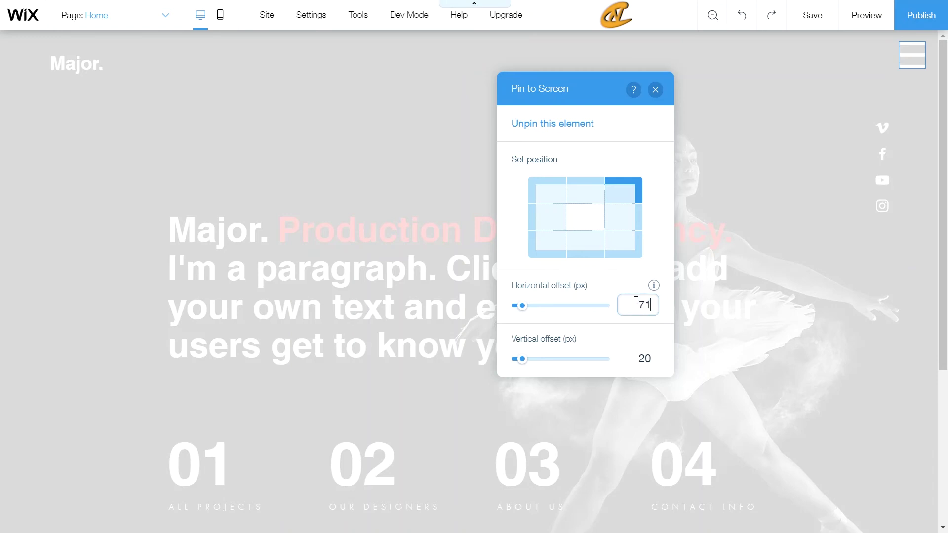
left_click(618, 327)
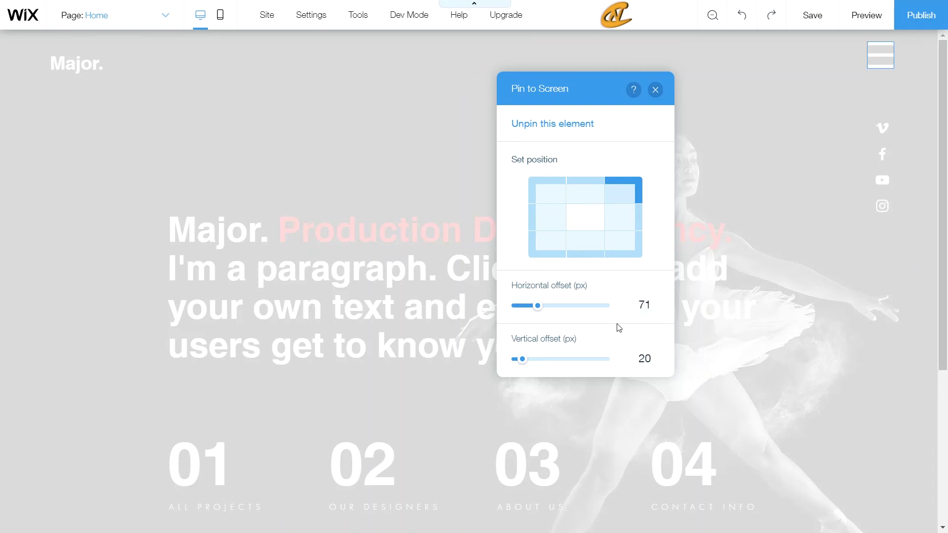
left_click(644, 361)
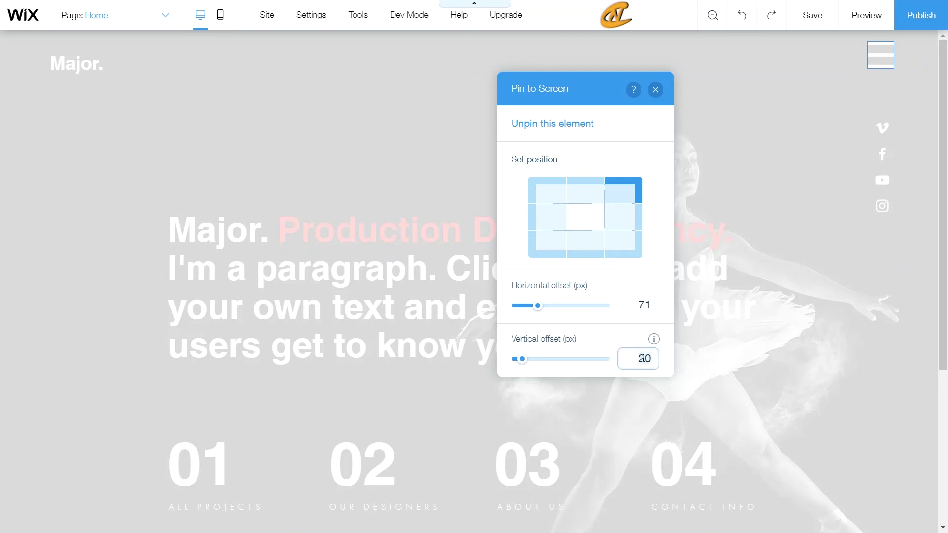
key("BackSpace")
key("BackSpace")
type("36")
left_click(642, 282)
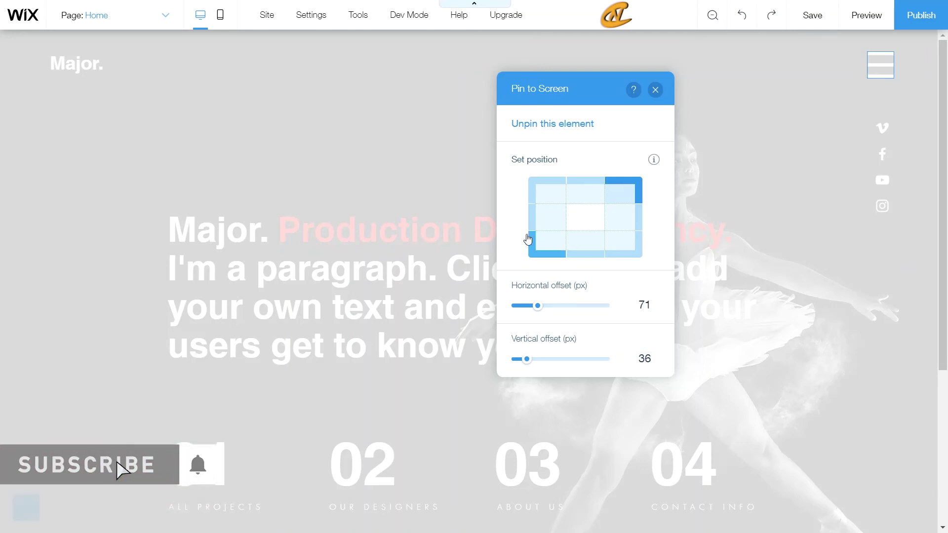
Step: Link the pinned hamburger icon to the Menu lightbox
left_click(657, 96)
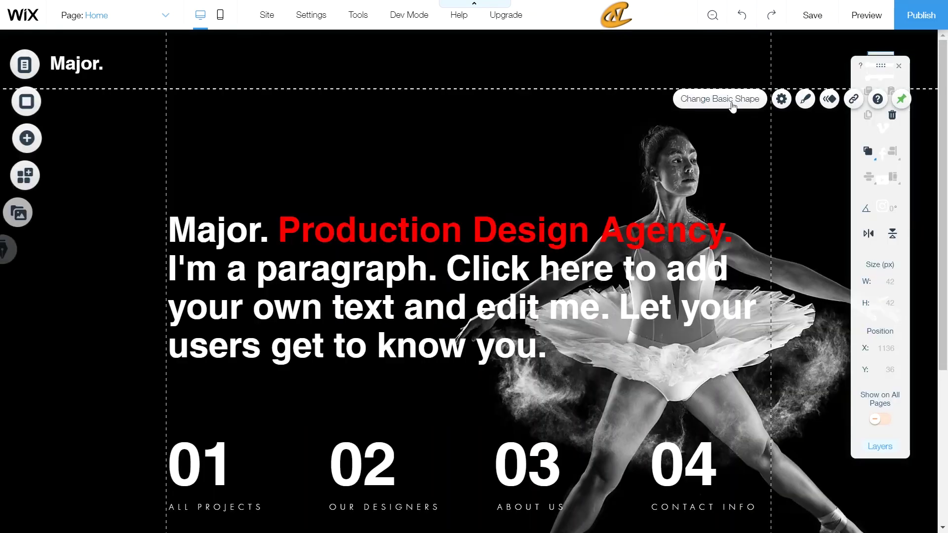
left_click_drag(880, 66, 881, 129)
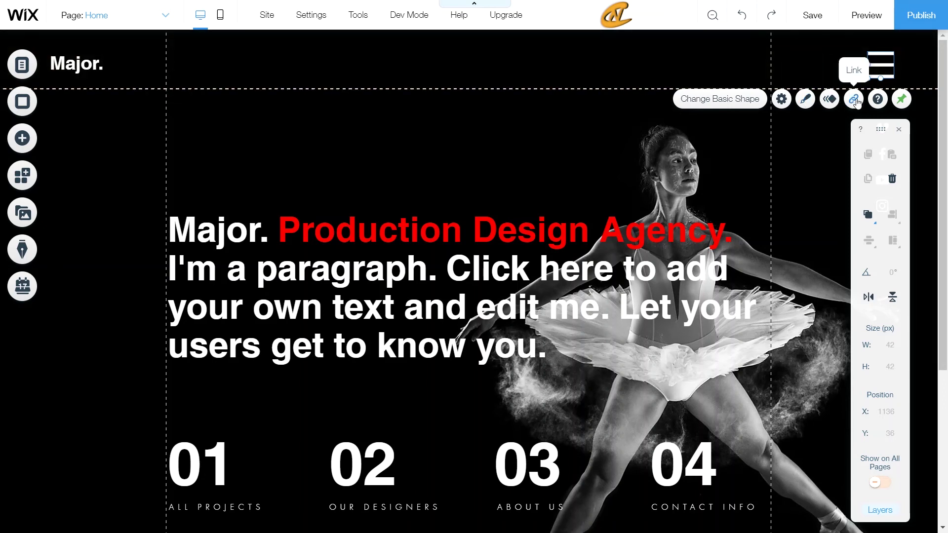
left_click(855, 100)
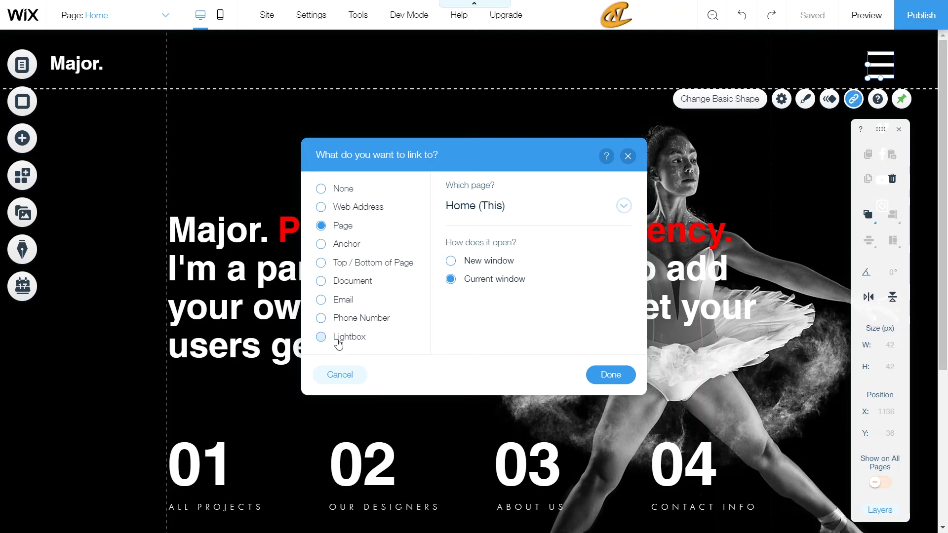
left_click(339, 344)
left_click(508, 210)
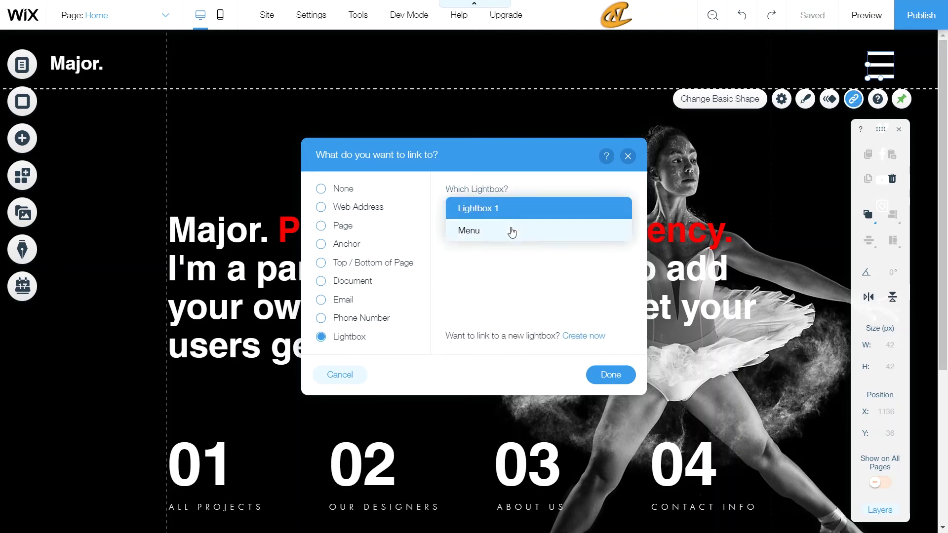
left_click(512, 232)
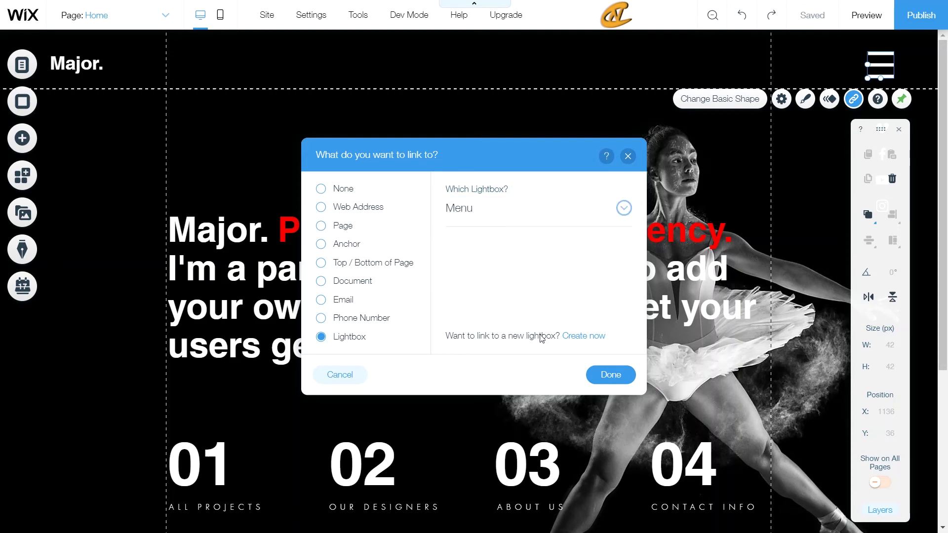
left_click(612, 374)
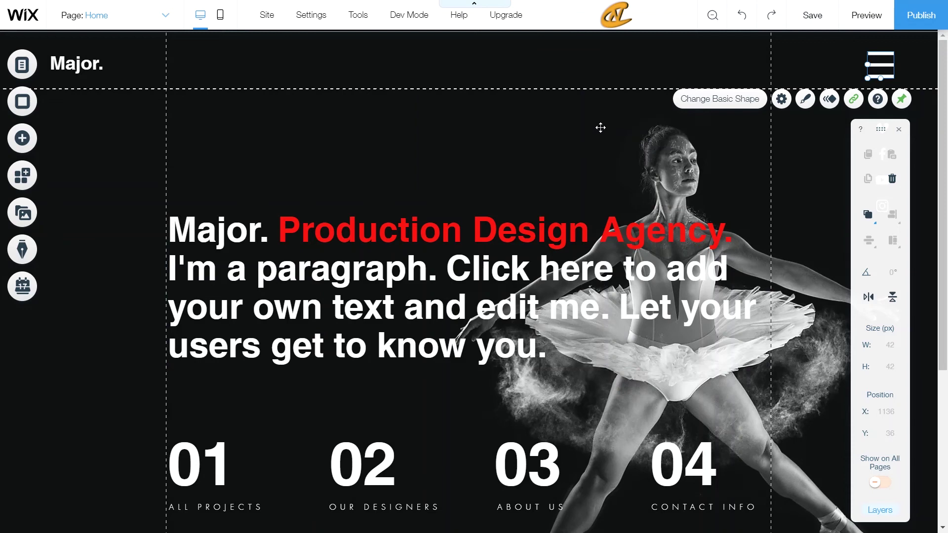
Step: In preview, open the menu from the hamburger icon, go to Our Projects, then exit preview
left_click(601, 128)
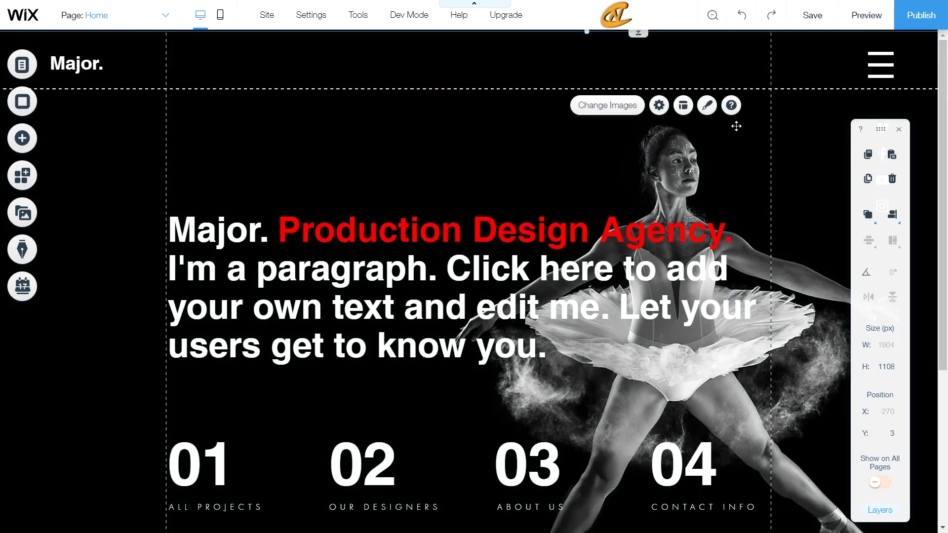
left_click(857, 17)
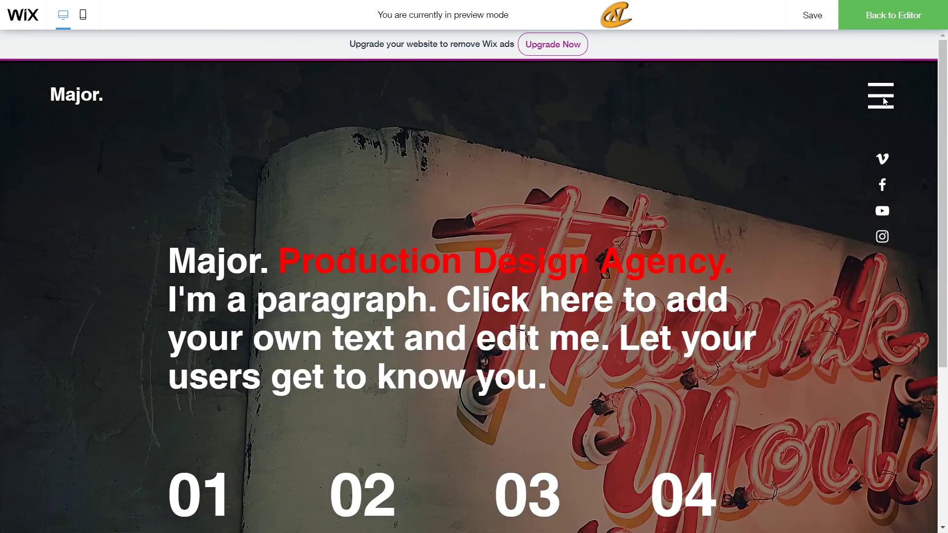
left_click(881, 96)
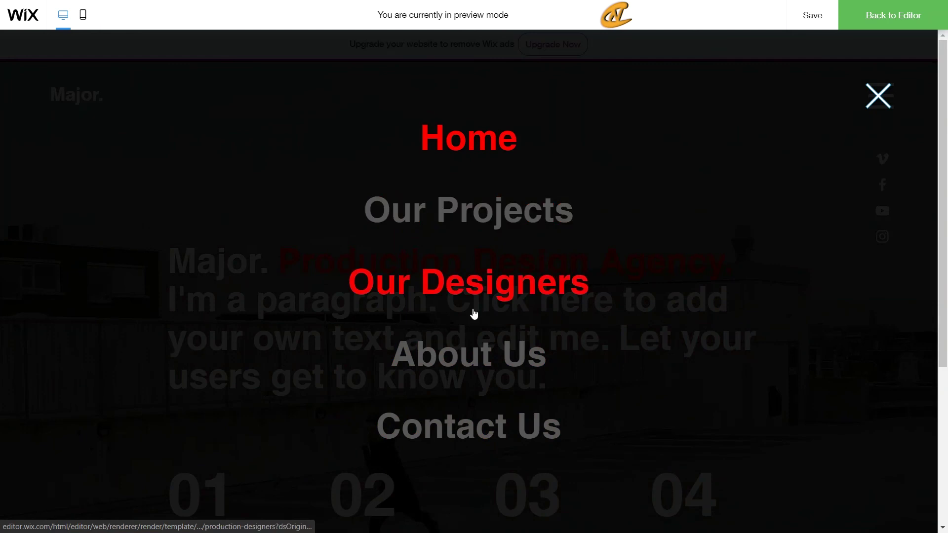
left_click(462, 213)
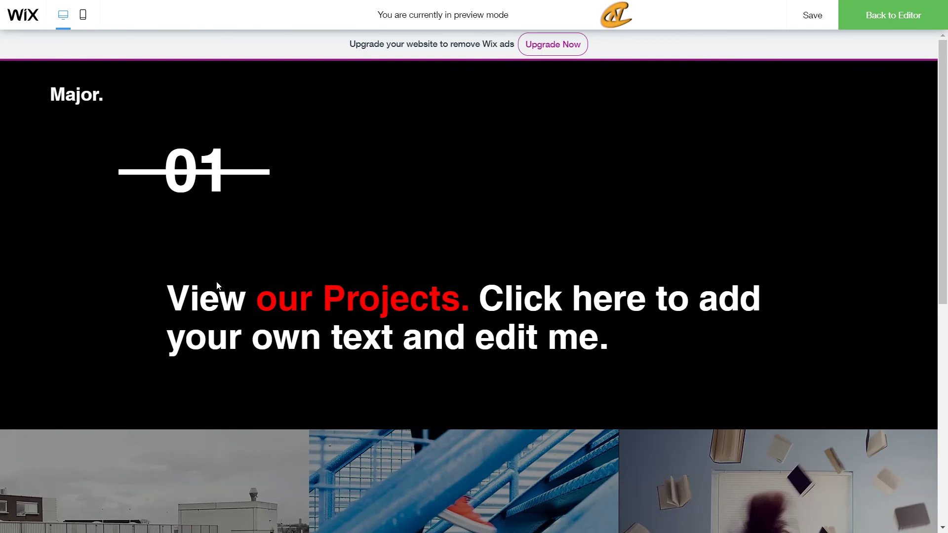
scroll(503, 278, "down", 8)
scroll(505, 277, "up", 8)
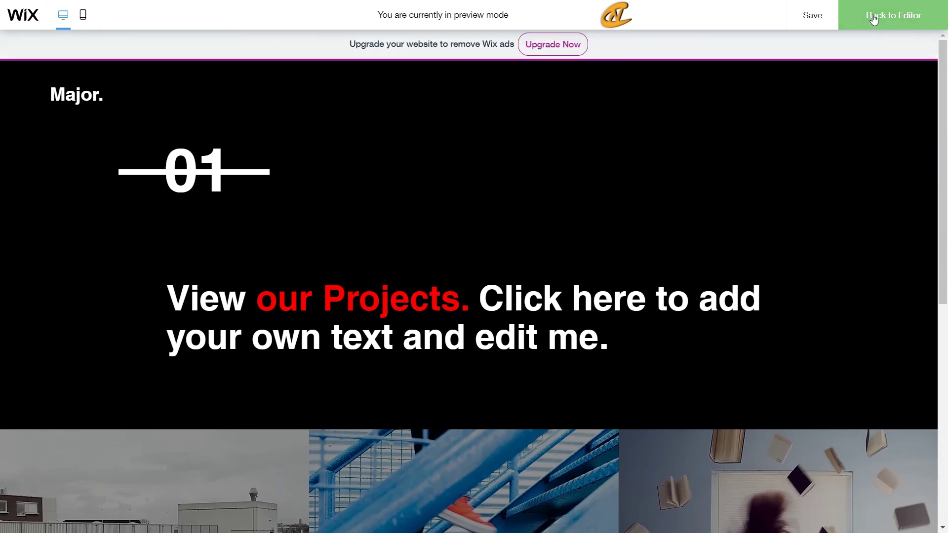
left_click(861, 24)
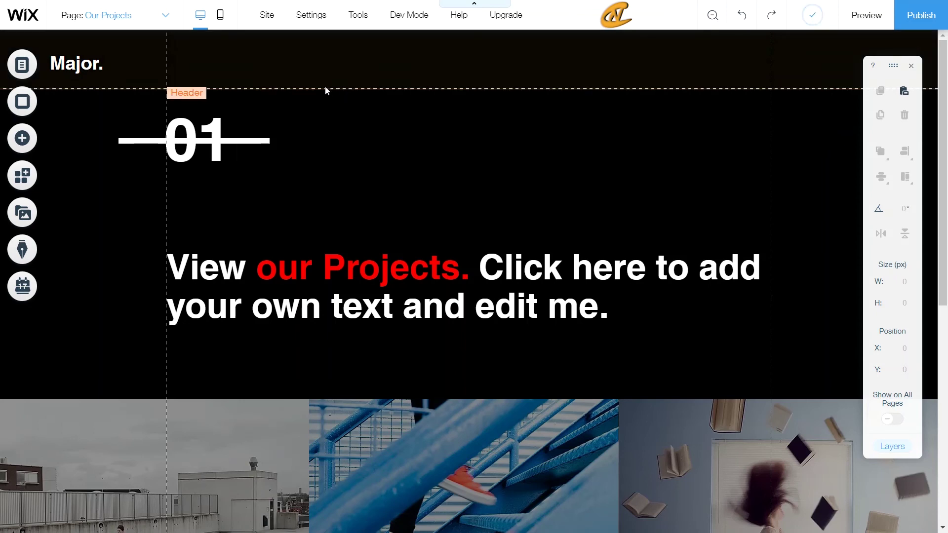
Step: On the Home page, unpin the hamburger icon from the screen
left_click(106, 18)
left_click(125, 62)
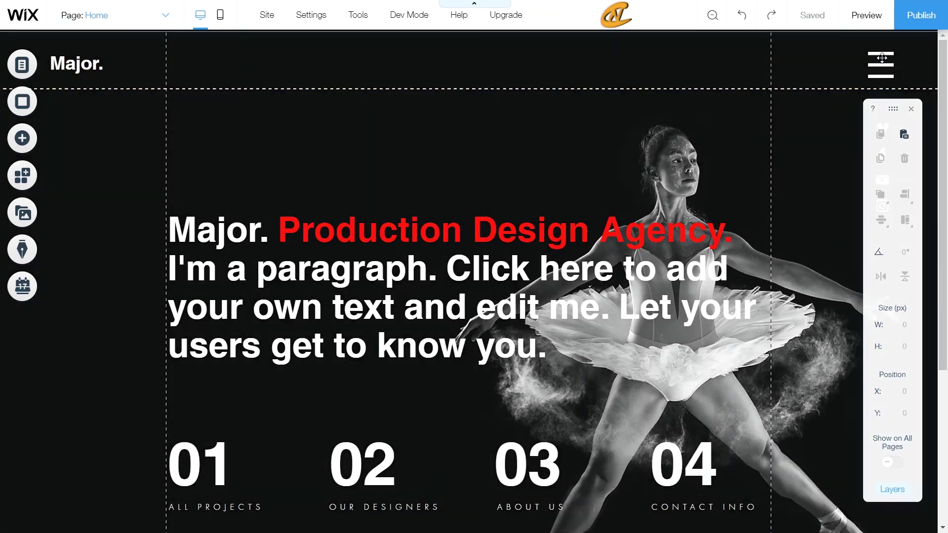
left_click(886, 66)
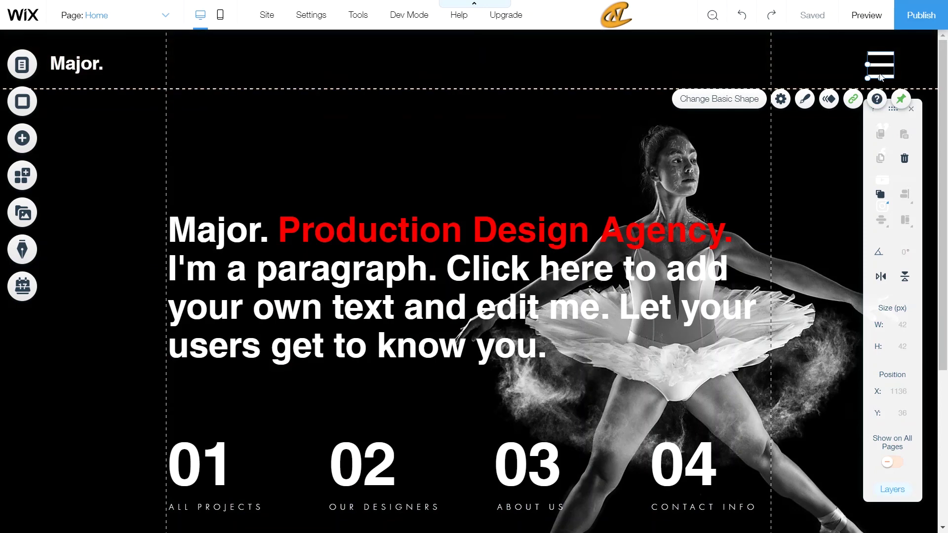
left_click(901, 101)
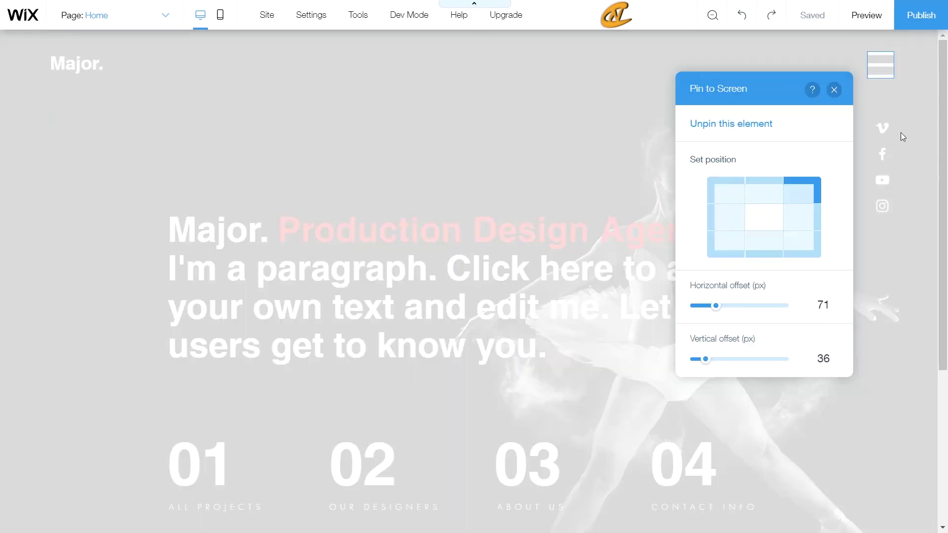
left_click(734, 125)
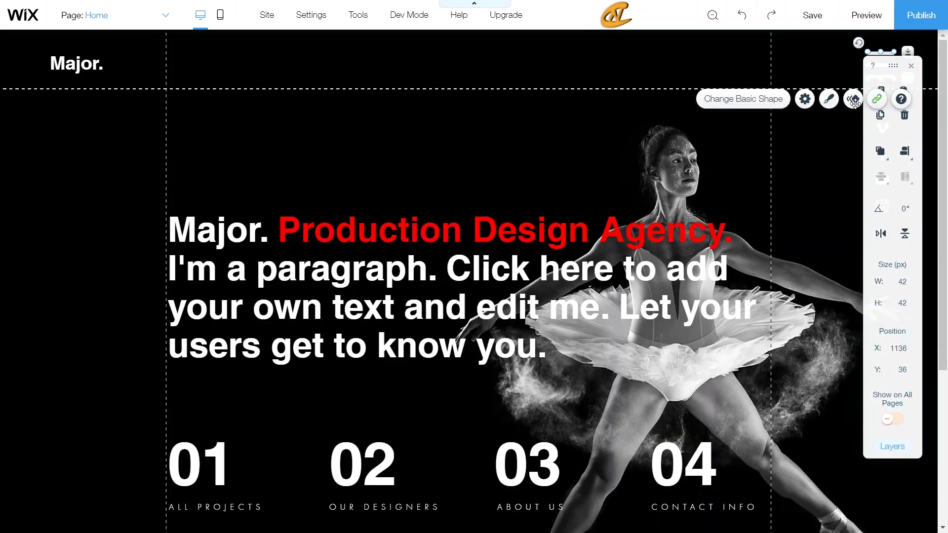
Step: Resize the hamburger icon and drag it into the site header at X 859, Y 39
left_click_drag(877, 54, 831, 132)
left_click_drag(849, 51, 852, 45)
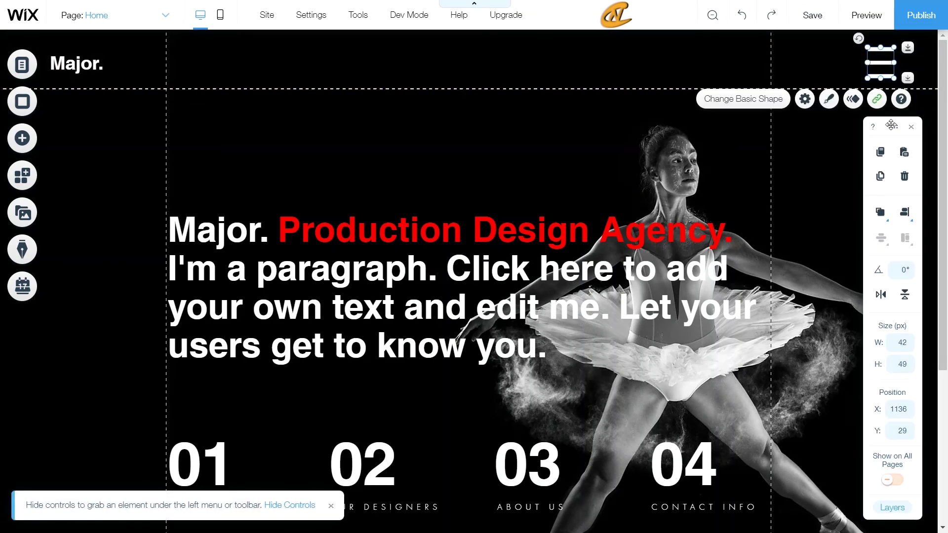
left_click_drag(880, 63, 718, 67)
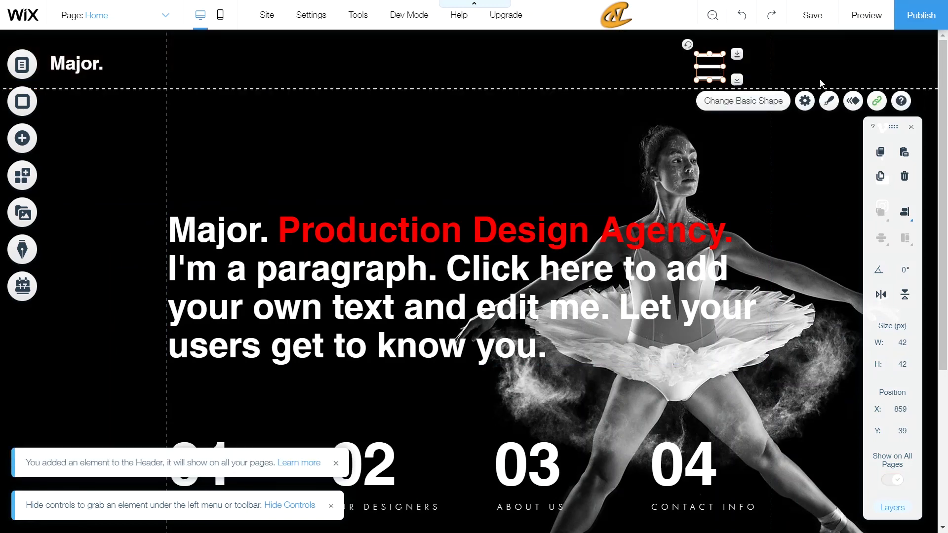
Step: Pin the hamburger icon to the screen with horizontal offset 71 and vertical offset 36
right_click(714, 74)
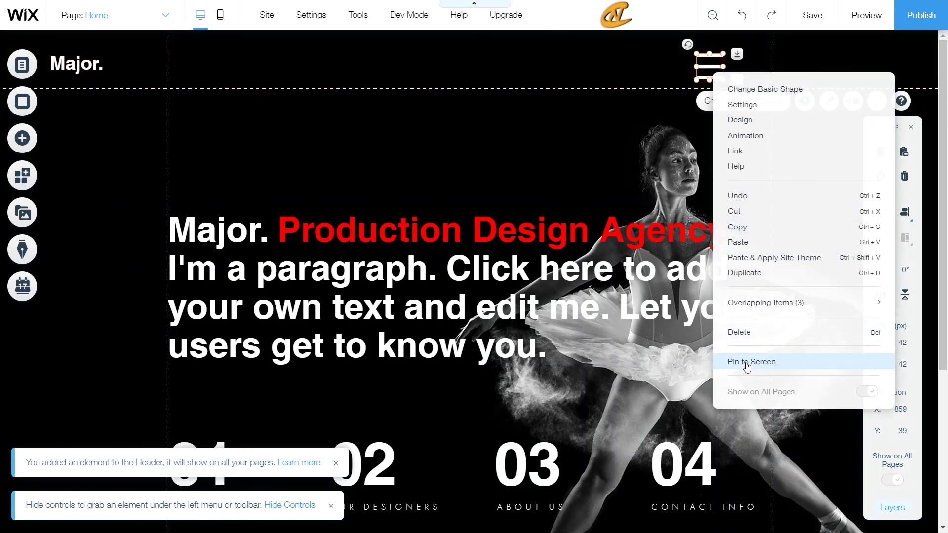
left_click(749, 363)
left_click(853, 304)
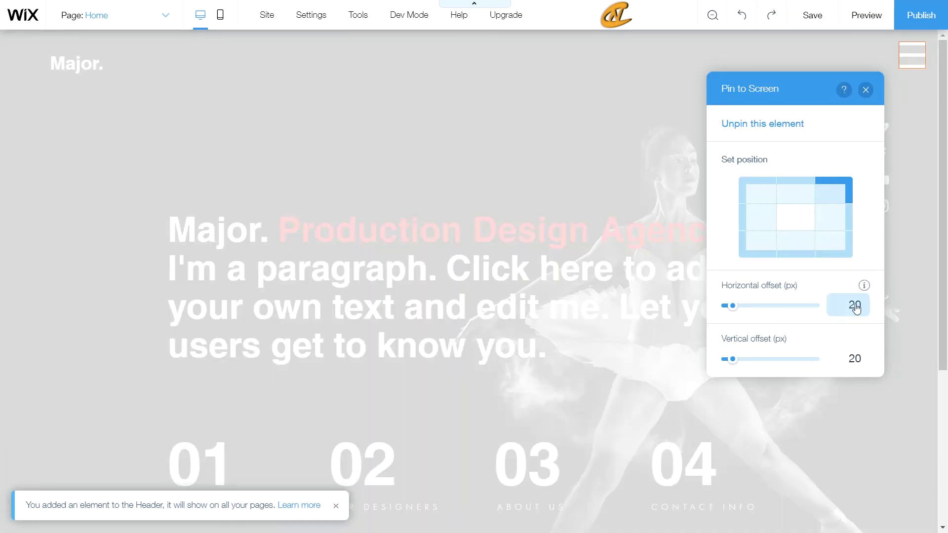
key("BackSpace")
type("71")
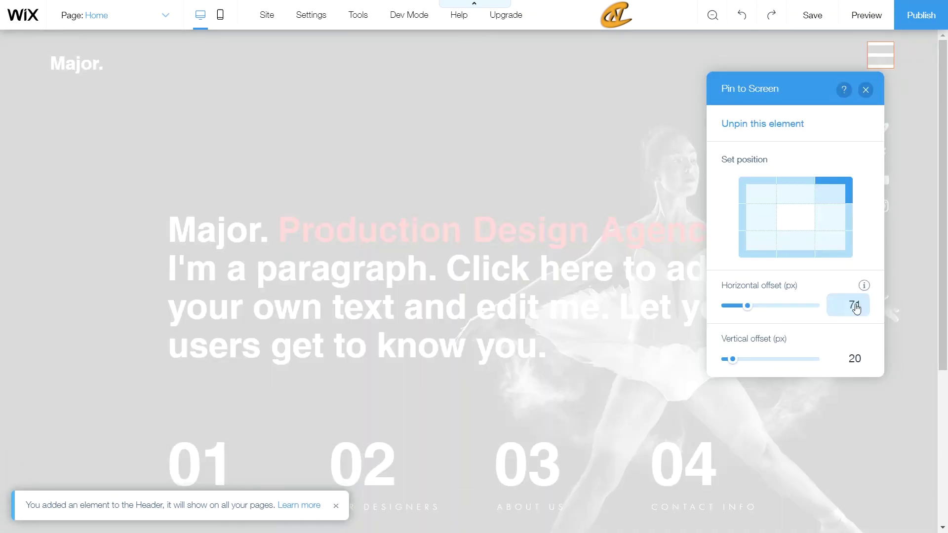
left_click(855, 359)
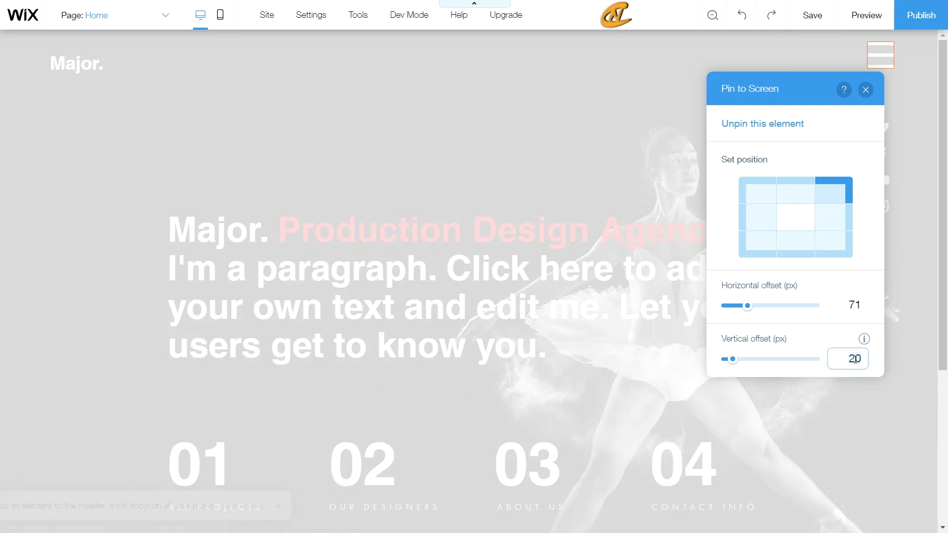
key("BackSpace")
key("BackSpace")
type("36")
key("Return")
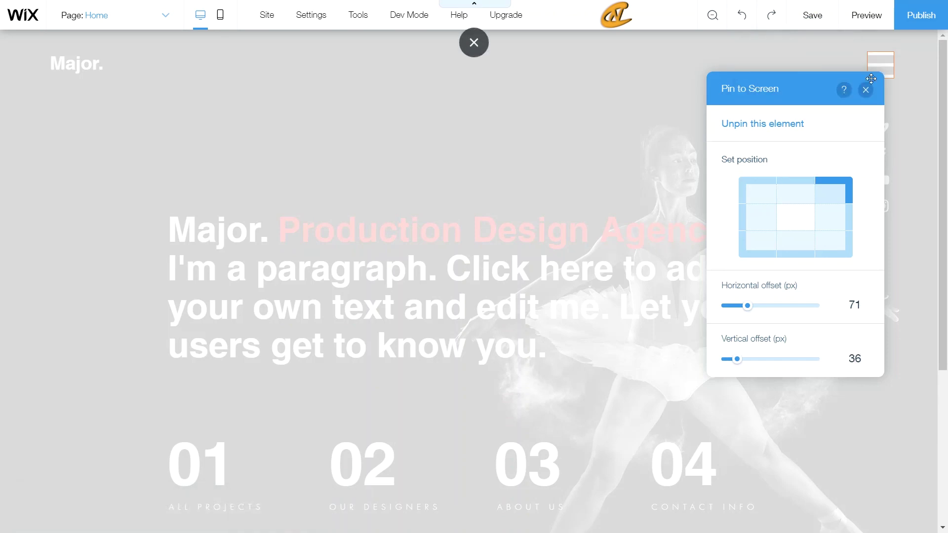
Step: Close the pin settings and save the site
left_click(866, 90)
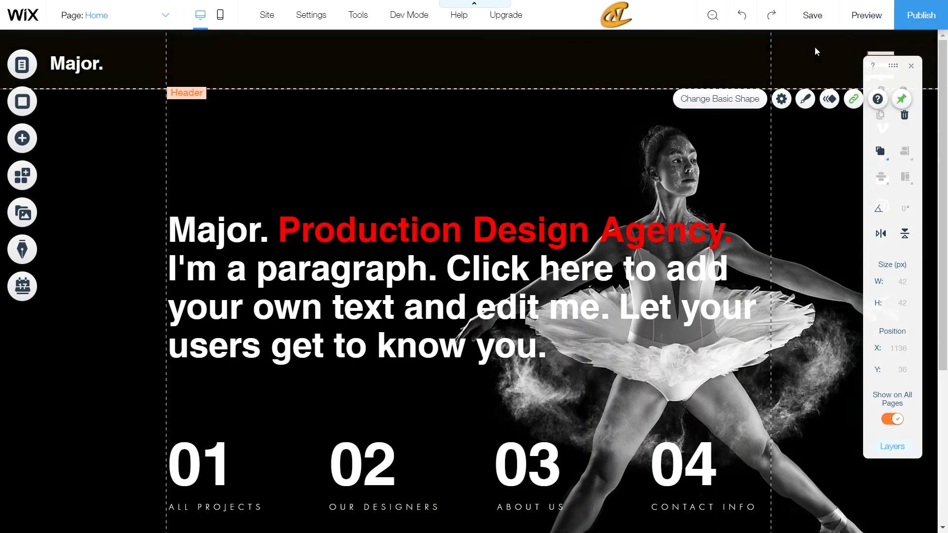
left_click(814, 22)
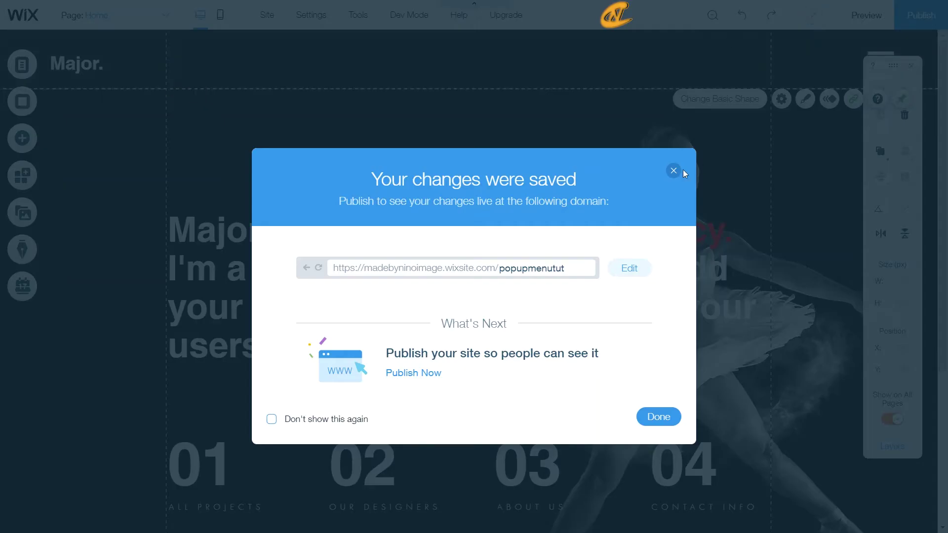
left_click(673, 171)
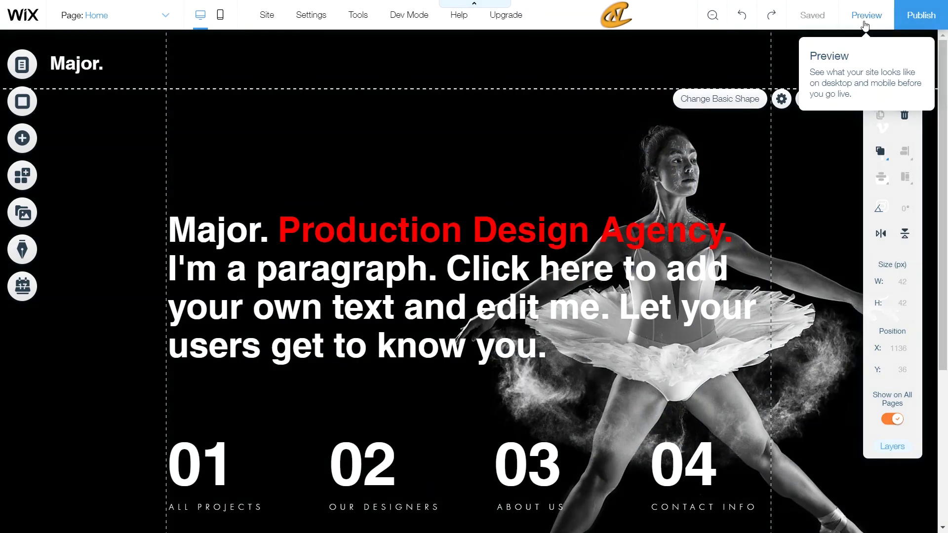
Step: Preview the site and use the hamburger menu to visit the About Us page
left_click(865, 16)
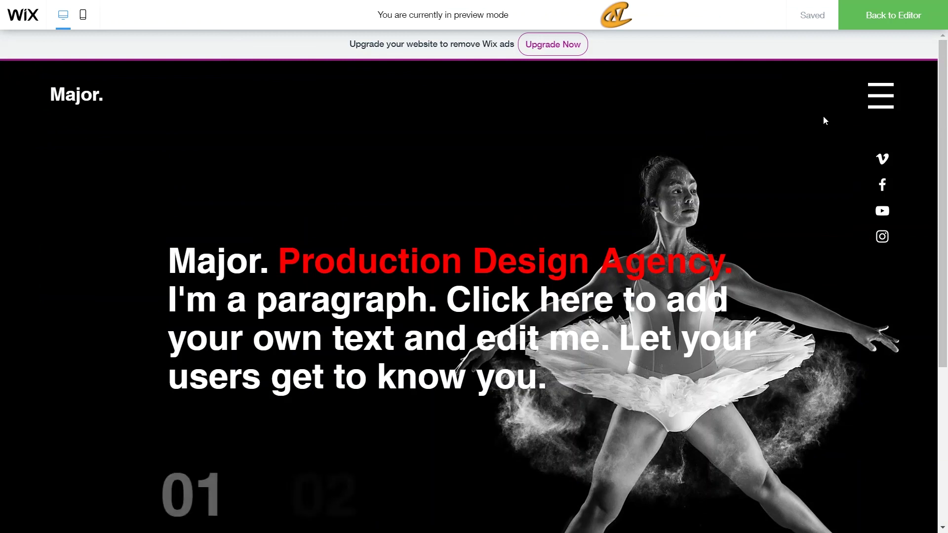
left_click(884, 105)
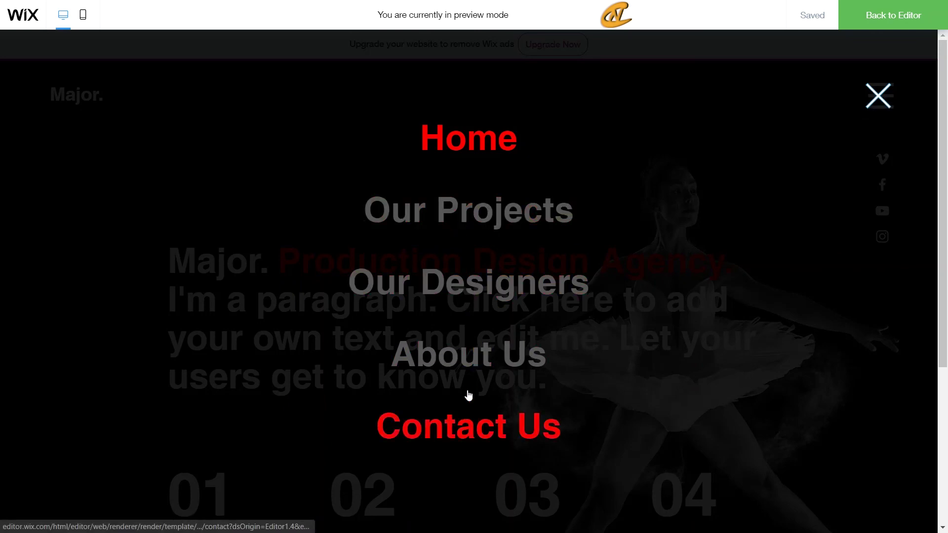
left_click(468, 366)
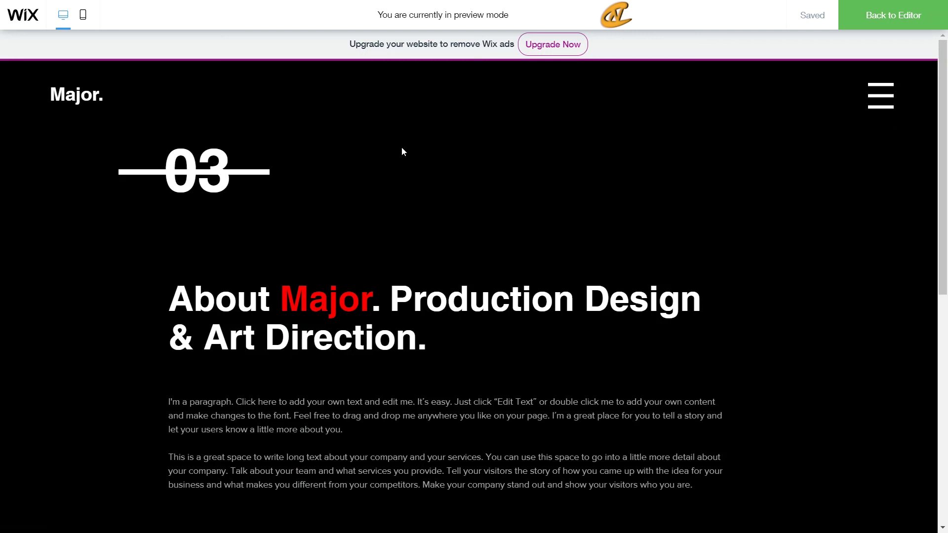
scroll(402, 147, "down", 9)
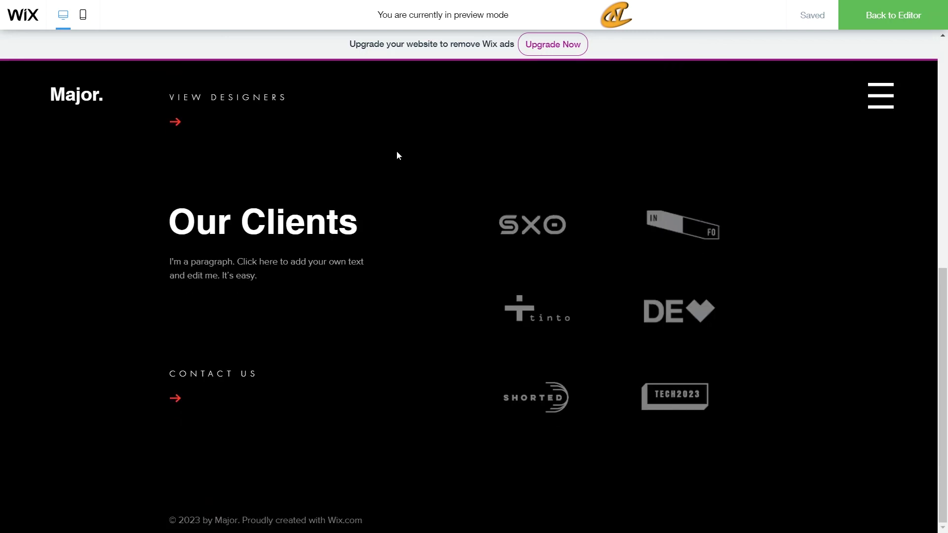
scroll(397, 152, "up", 8)
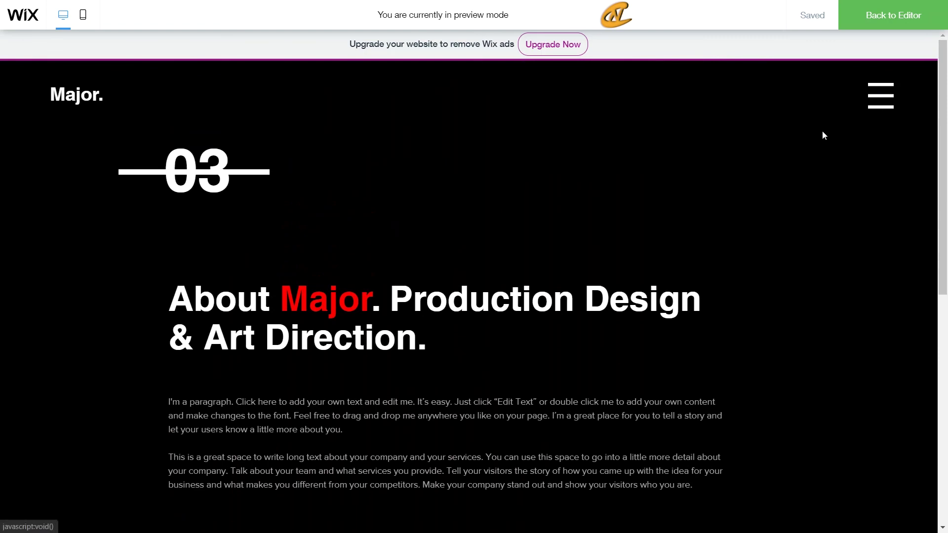
Step: Use the hamburger menu to visit Contact Us, then return to Home
left_click(823, 132)
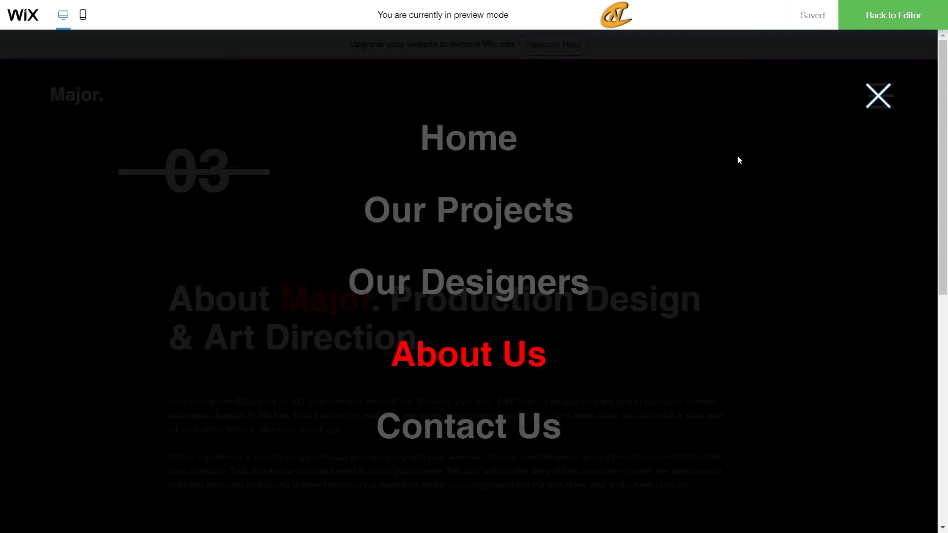
left_click(495, 429)
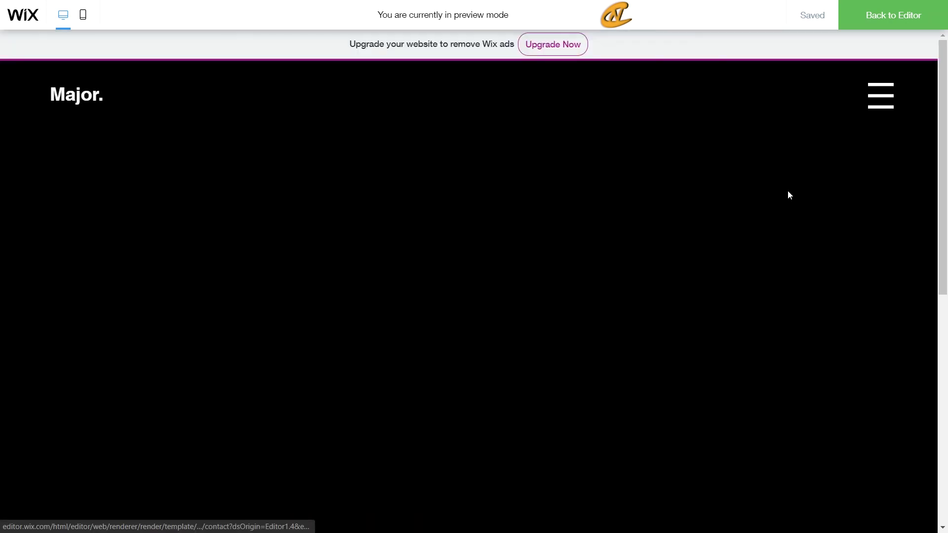
left_click(886, 105)
left_click(484, 136)
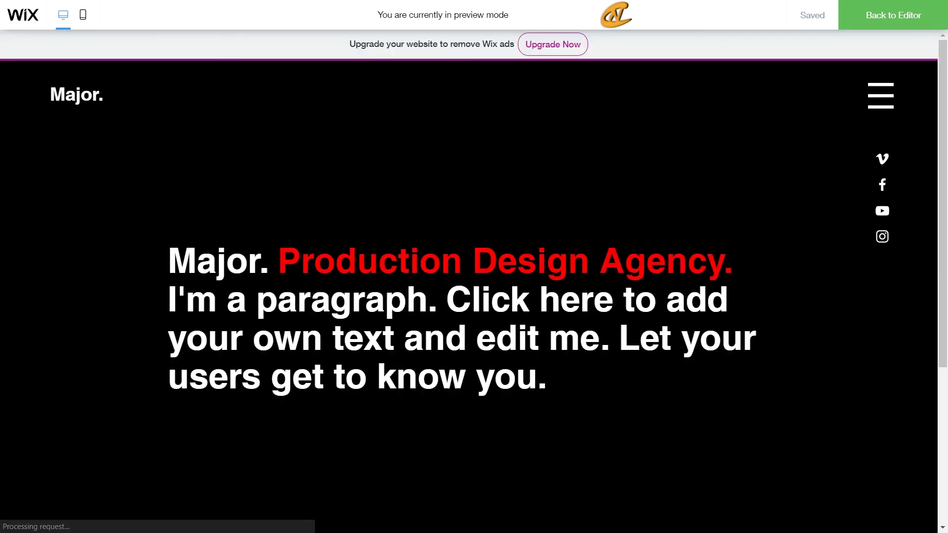